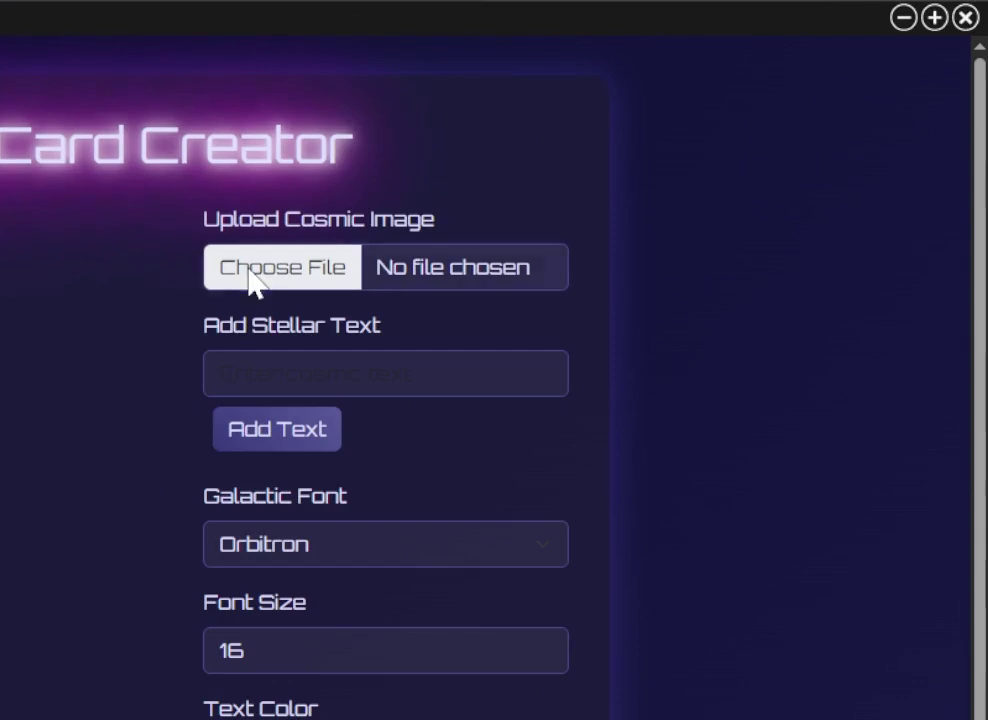
# - Upload 0009.png, the anime girl picture, as the card image
pyautogui.click(248, 276)
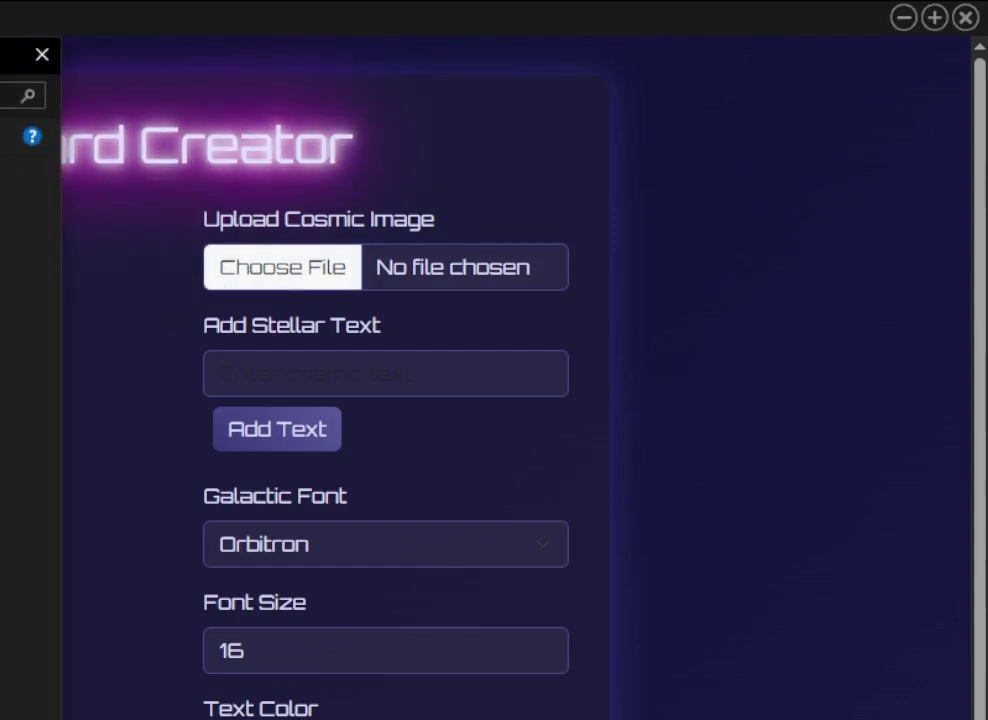
pyautogui.press('Return')
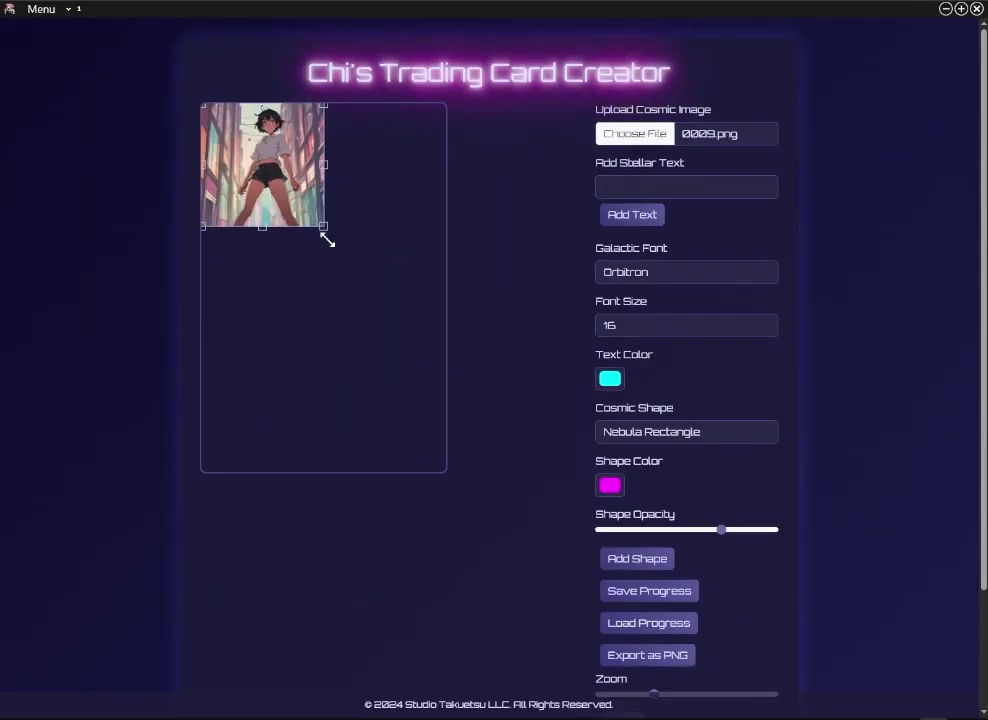
# - Stretch the girl picture to the card's edges and shift it slightly right to center it
pyautogui.moveTo(326, 236); pyautogui.dragTo(370, 433)
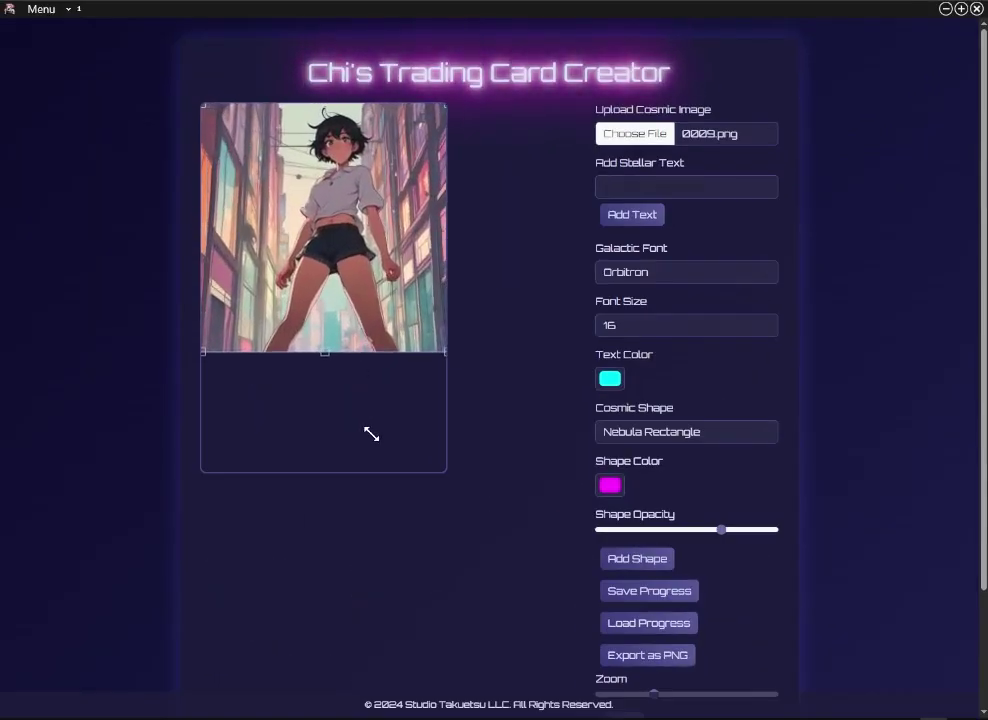
pyautogui.moveTo(325, 353); pyautogui.dragTo(324, 398)
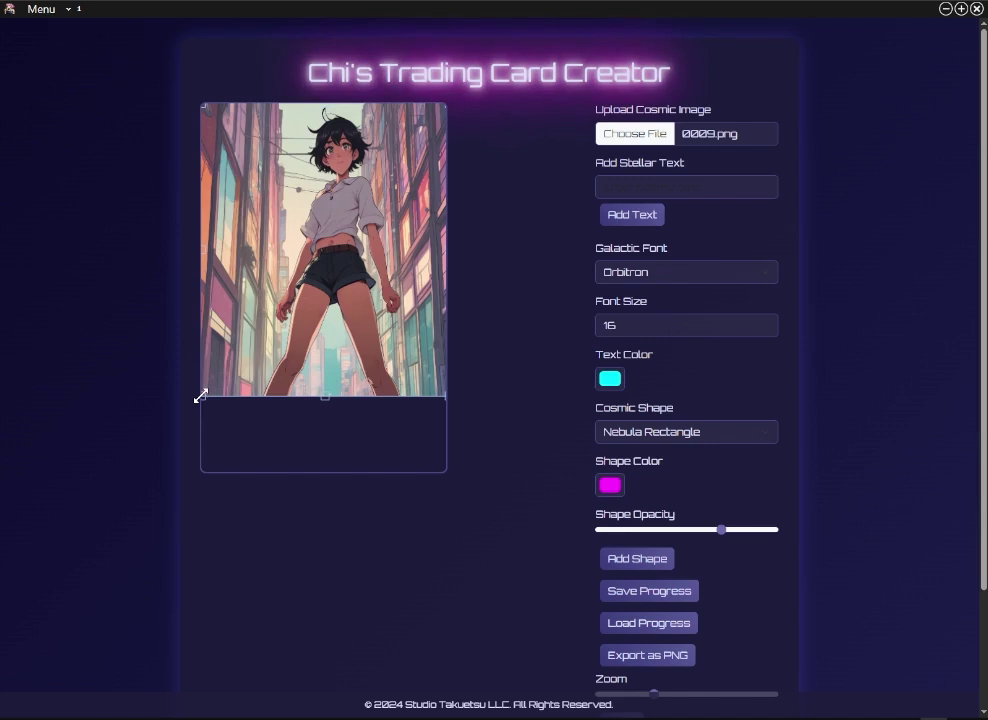
pyautogui.moveTo(200, 396); pyautogui.dragTo(124, 479)
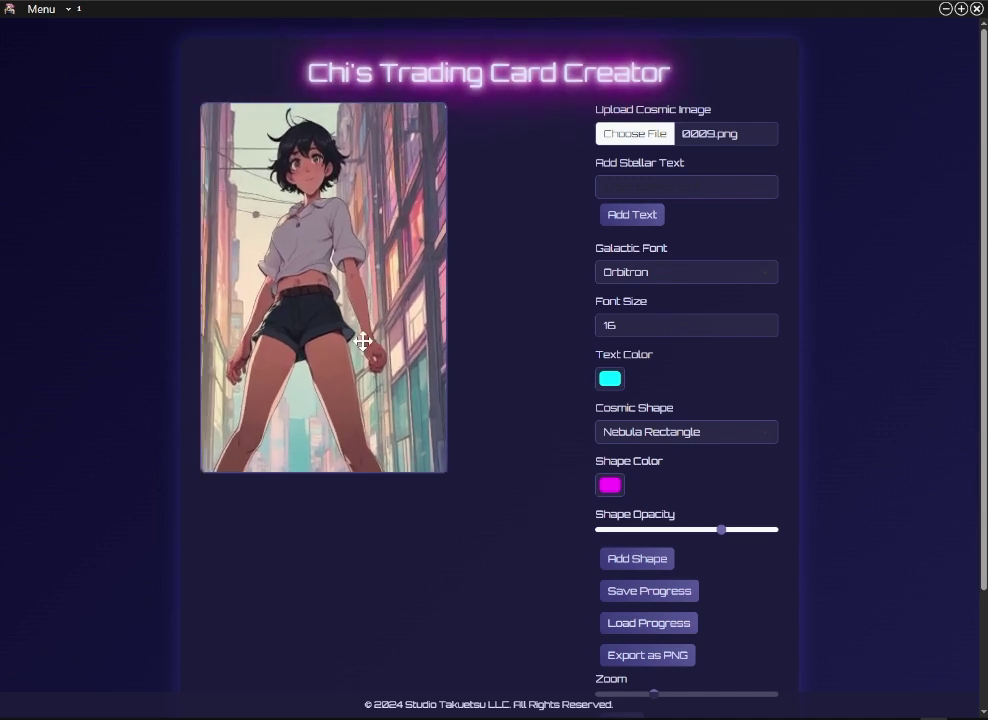
pyautogui.moveTo(363, 341); pyautogui.dragTo(389, 338)
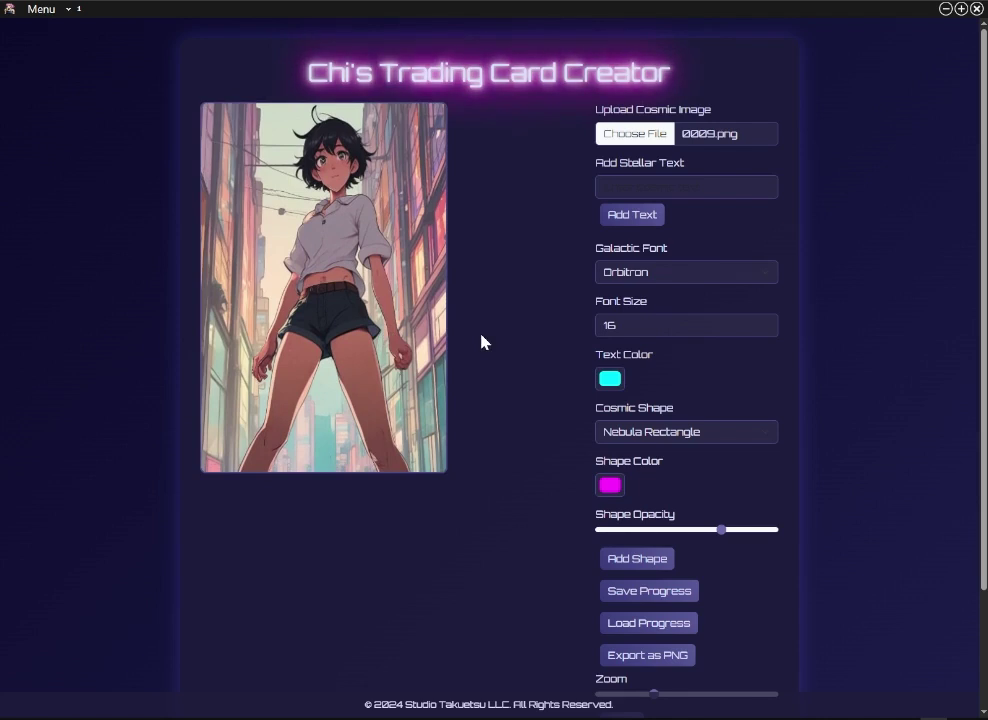
pyautogui.scroll(-3, 481, 448)
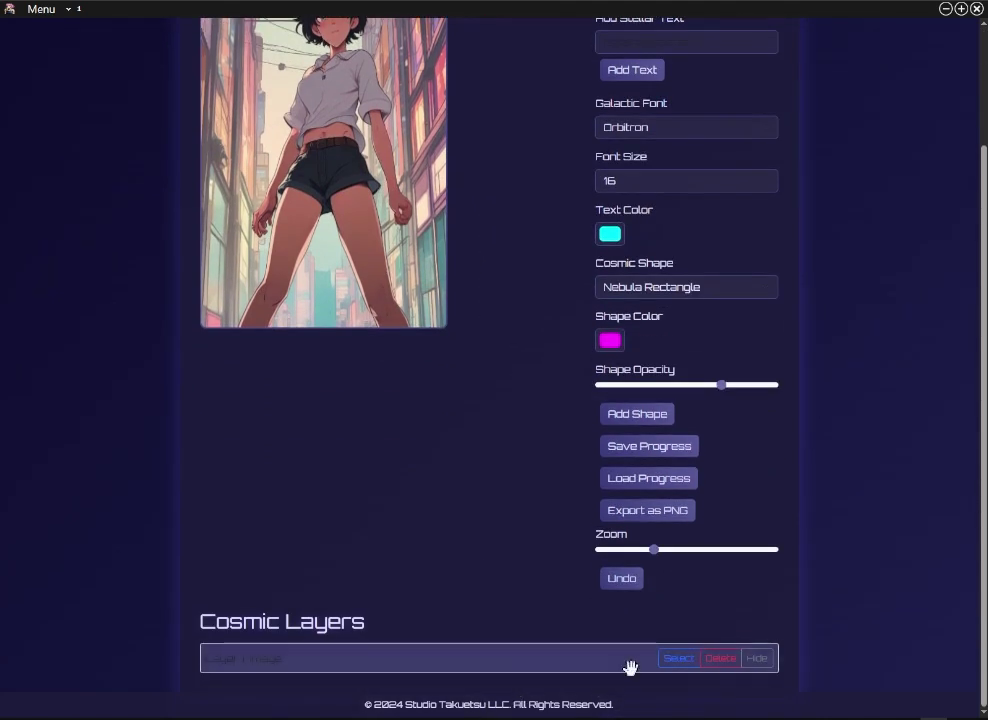
pyautogui.click(751, 660)
pyautogui.click(751, 660)
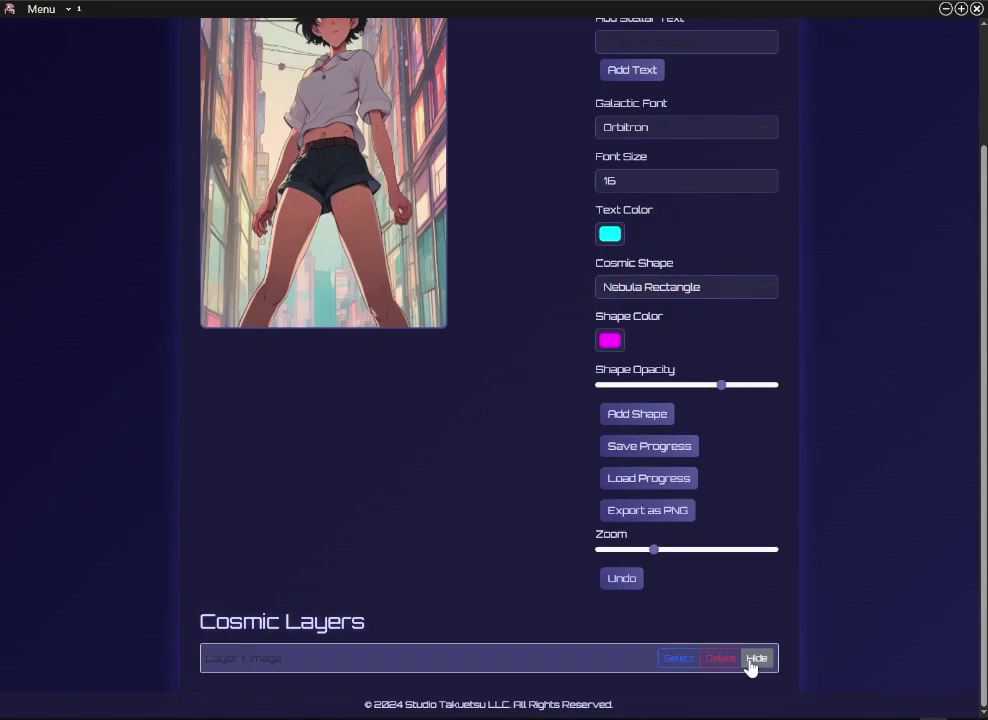
pyautogui.scroll(3, 523, 551)
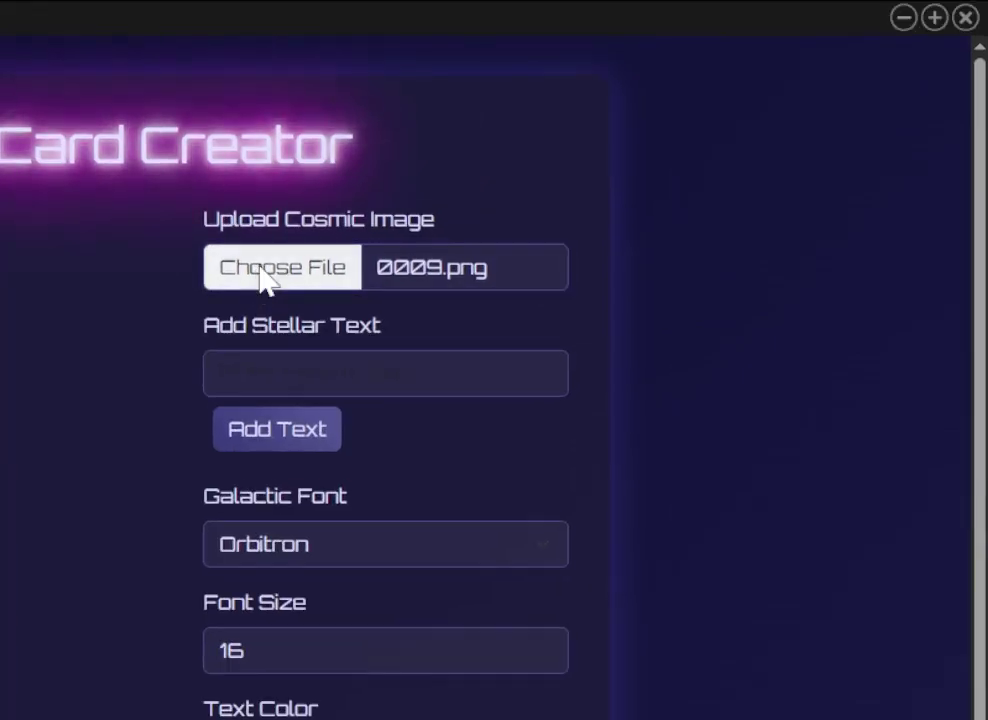
# - Upload the silver frame image 0007.png and select it as Layer 2
pyautogui.click(265, 280)
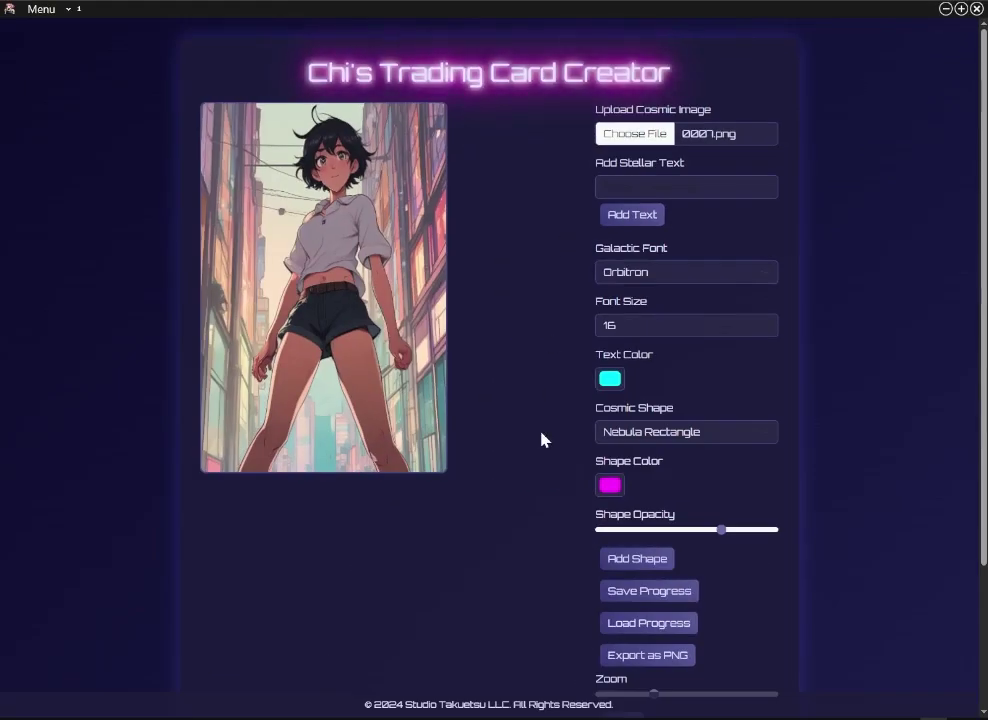
pyautogui.scroll(-1, 539, 455)
pyautogui.scroll(-2, 539, 470)
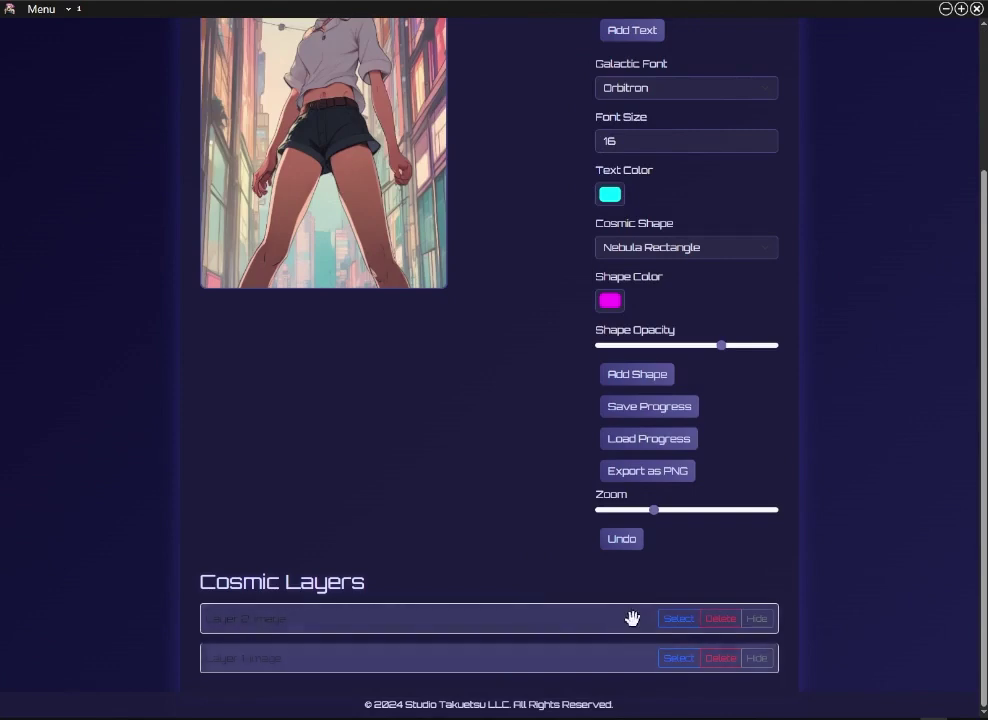
pyautogui.click(664, 620)
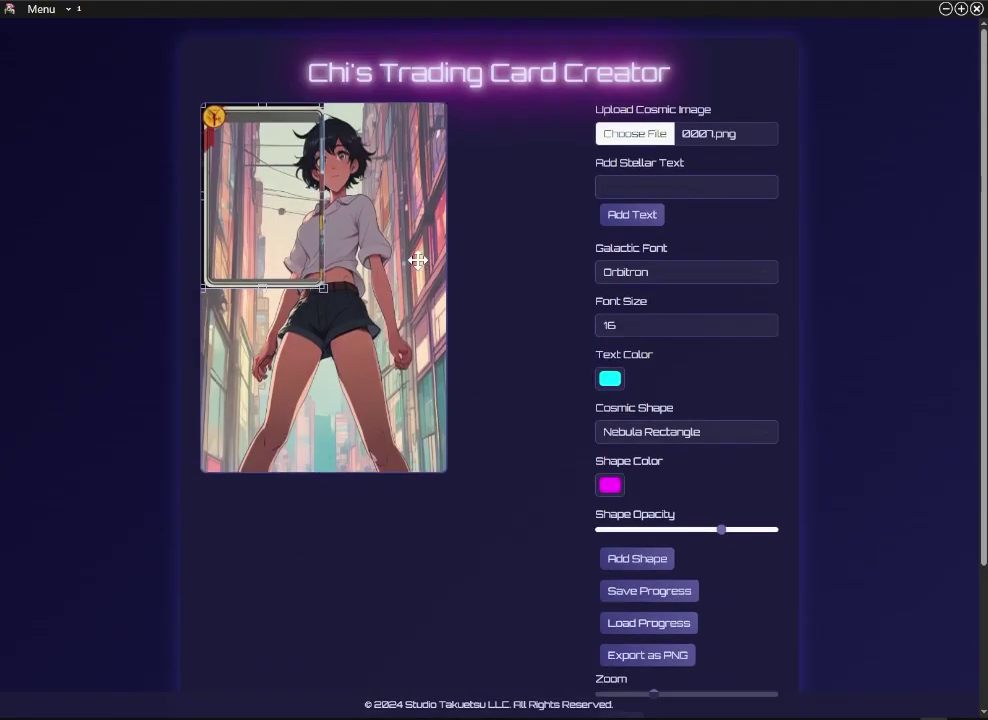
# - Drag the frame's bottom-right corner so the silver frame covers the whole card
pyautogui.scroll(3, 419, 262)
pyautogui.moveTo(322, 288); pyautogui.dragTo(455, 475)
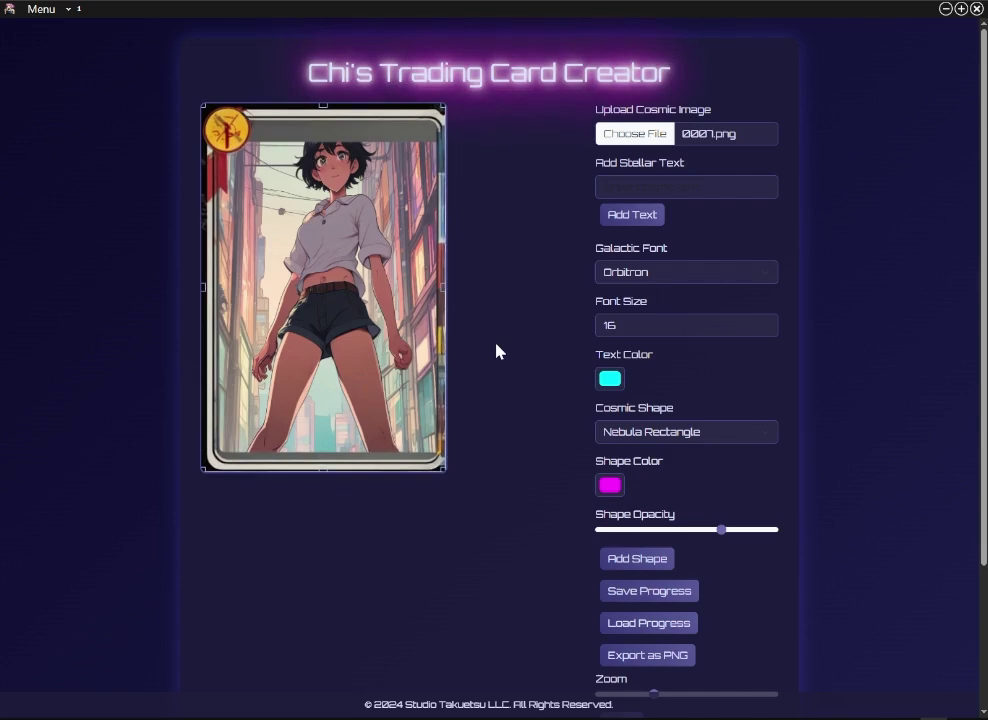
pyautogui.scroll(-2, 498, 350)
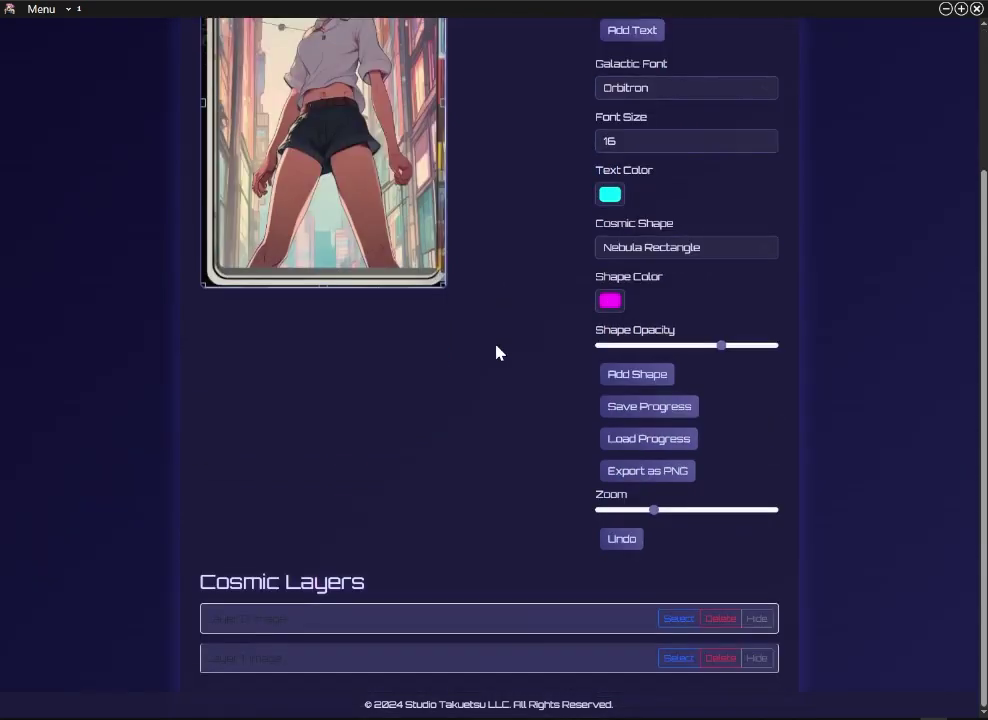
# - Select the girl image on Layer 1, nudge it slightly down, then reselect the frame Layer 2
pyautogui.click(679, 658)
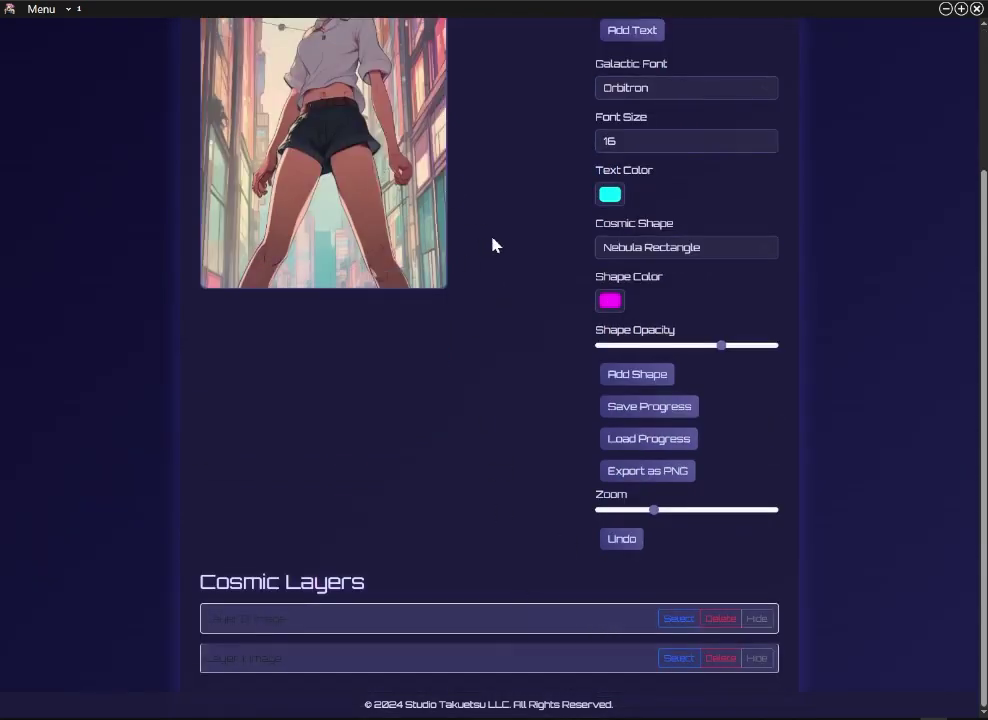
pyautogui.scroll(2, 492, 244)
pyautogui.moveTo(353, 228)
pyautogui.mouseDown()
pyautogui.moveTo(352, 254)
pyautogui.moveTo(353, 242)
pyautogui.mouseUp()
pyautogui.scroll(-2, 481, 364)
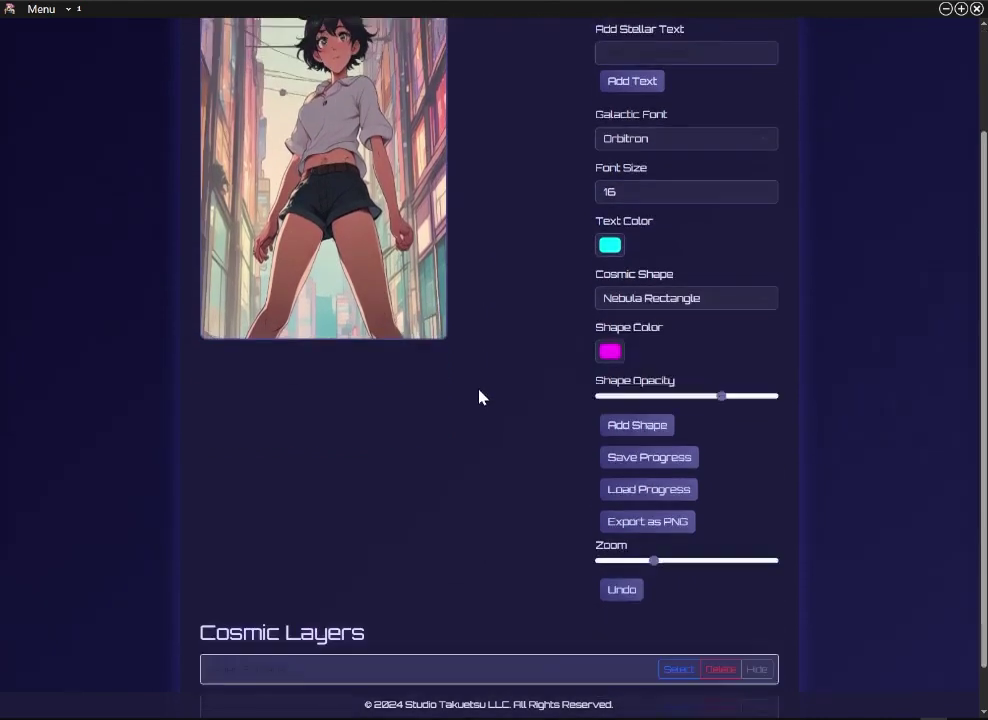
pyautogui.click(676, 619)
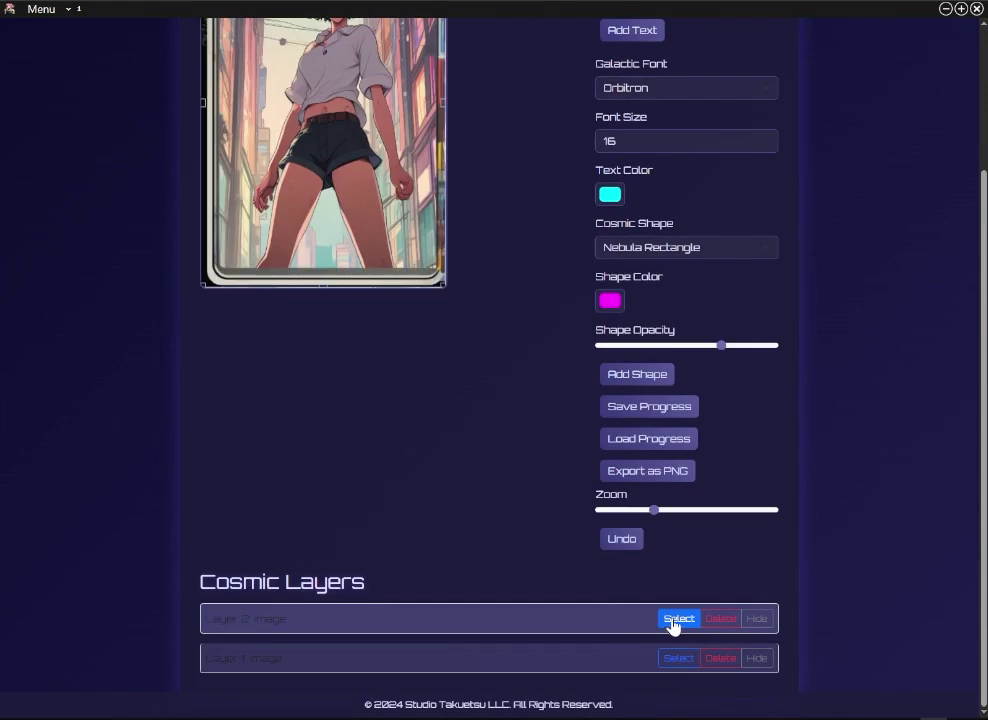
pyautogui.scroll(2, 533, 427)
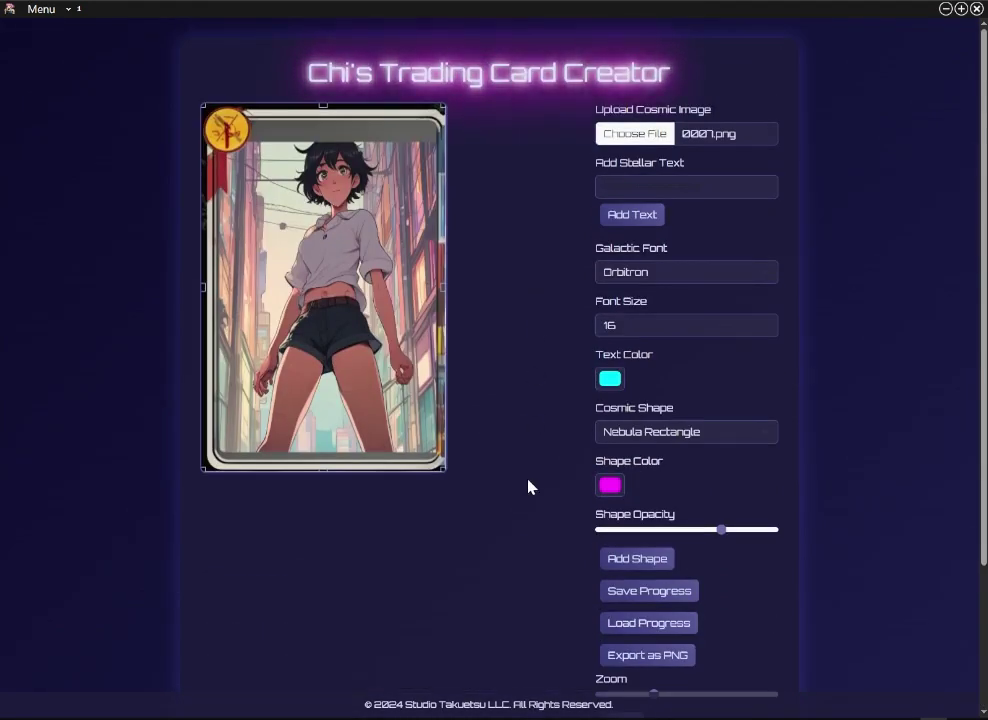
# - Lower the girl picture about 30 px to uncover the frame's header bar, then reselect Layer 2
pyautogui.scroll(-2, 529, 478)
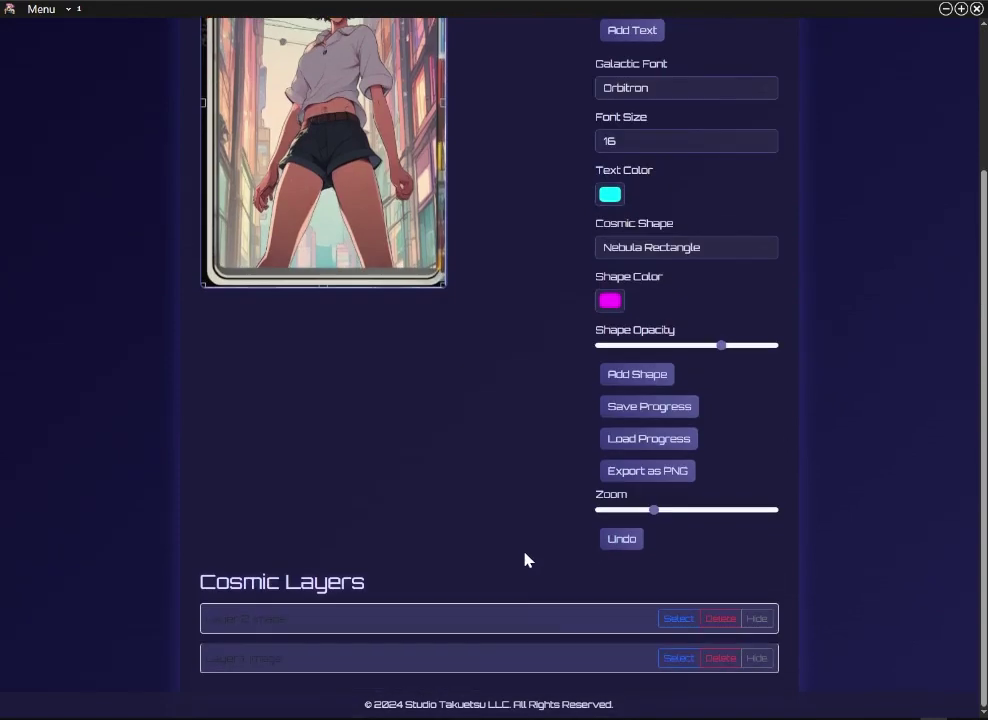
pyautogui.click(651, 658)
pyautogui.scroll(1, 445, 380)
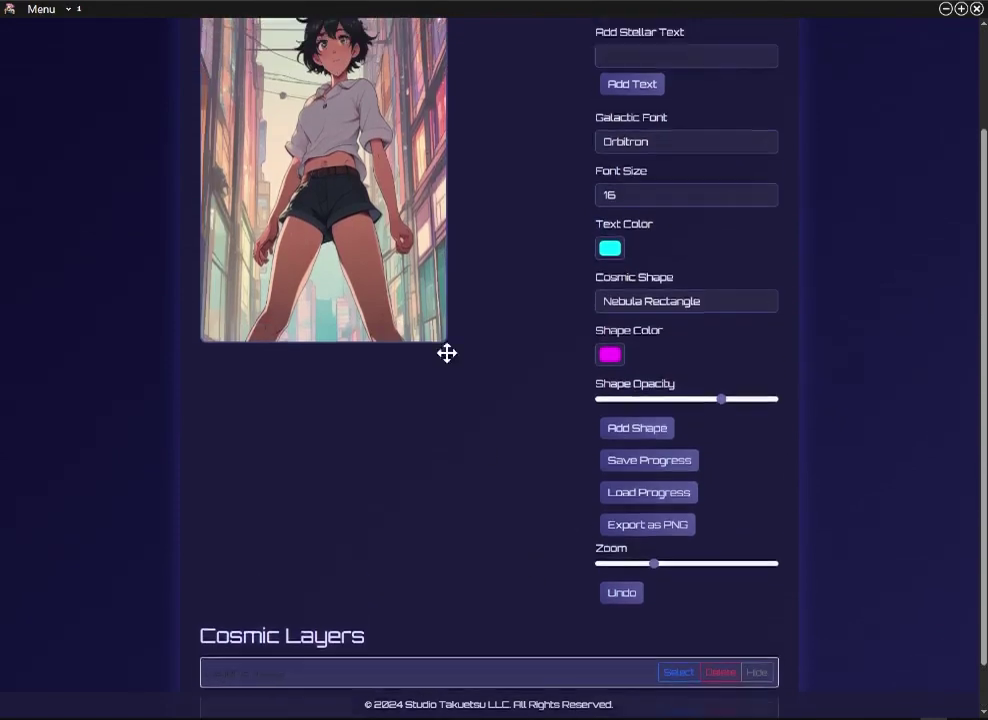
pyautogui.moveTo(325, 280)
pyautogui.mouseDown()
pyautogui.moveTo(323, 311)
pyautogui.moveTo(324, 300)
pyautogui.mouseUp()
pyautogui.scroll(-1, 470, 400)
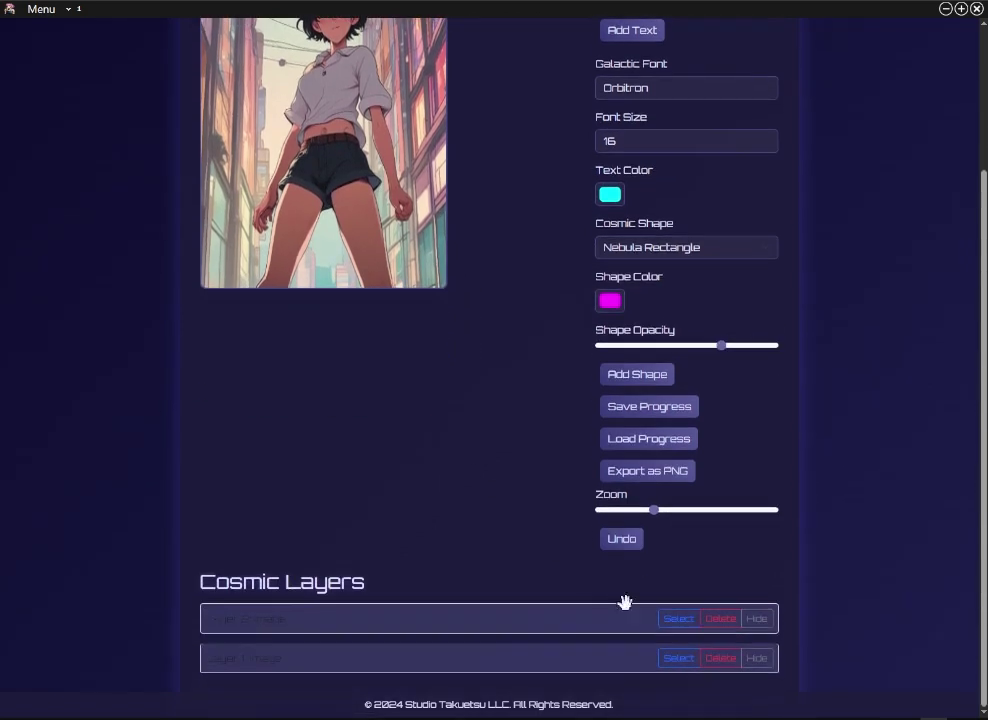
pyautogui.click(676, 619)
pyautogui.scroll(2, 529, 437)
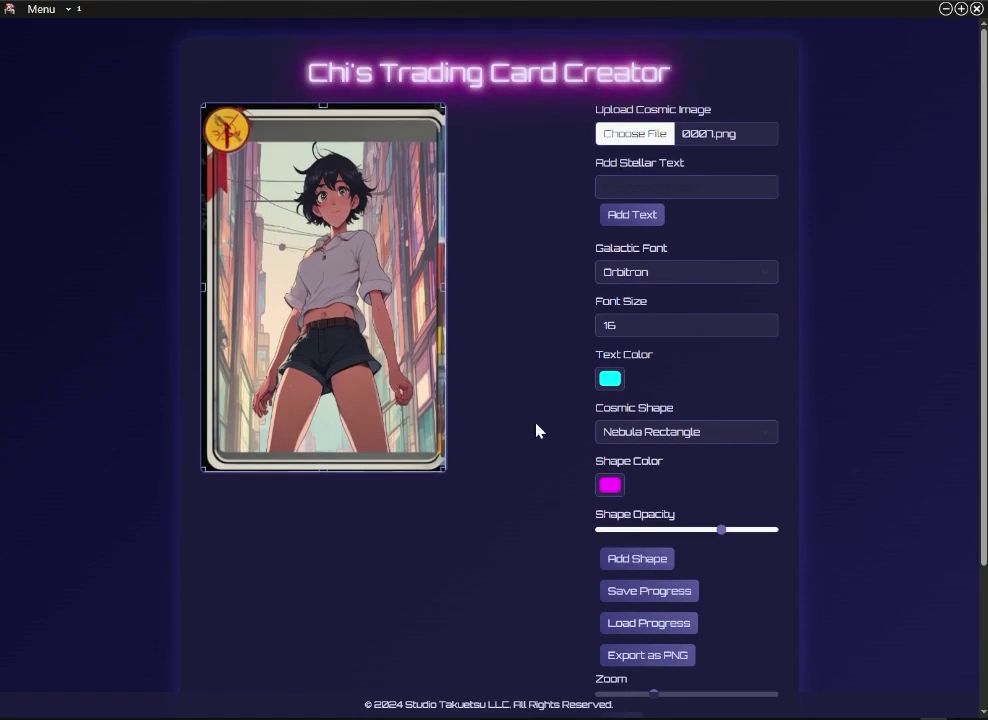
# - Save the card progress as cosmicCardProgress (1).json and close the Downloads panel
pyautogui.scroll(-1, 537, 440)
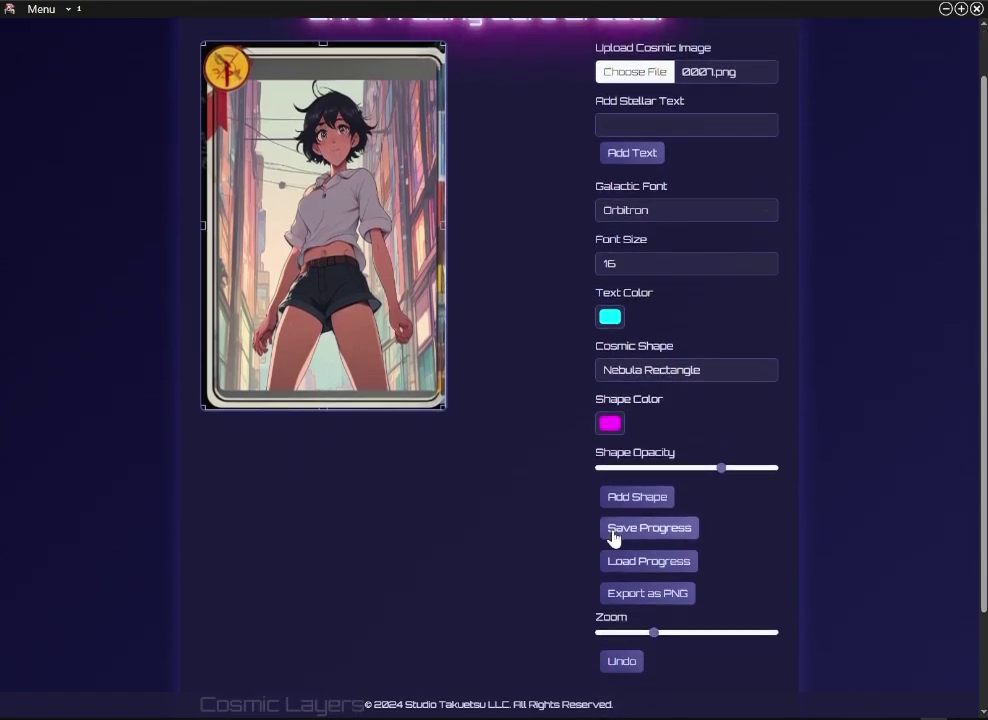
pyautogui.click(614, 535)
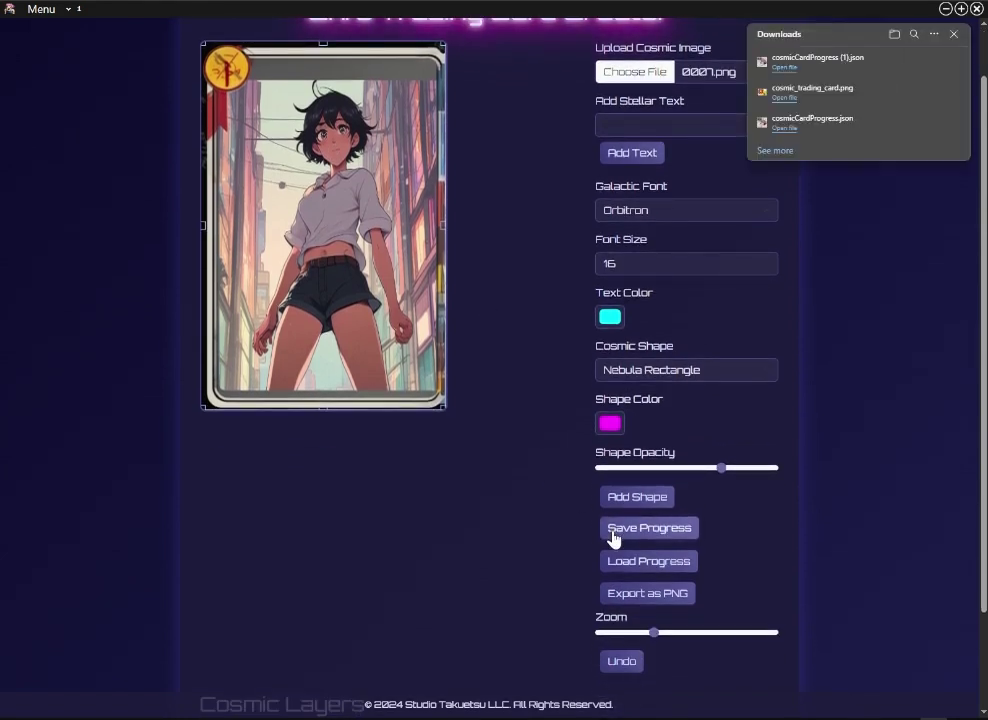
pyautogui.click(953, 35)
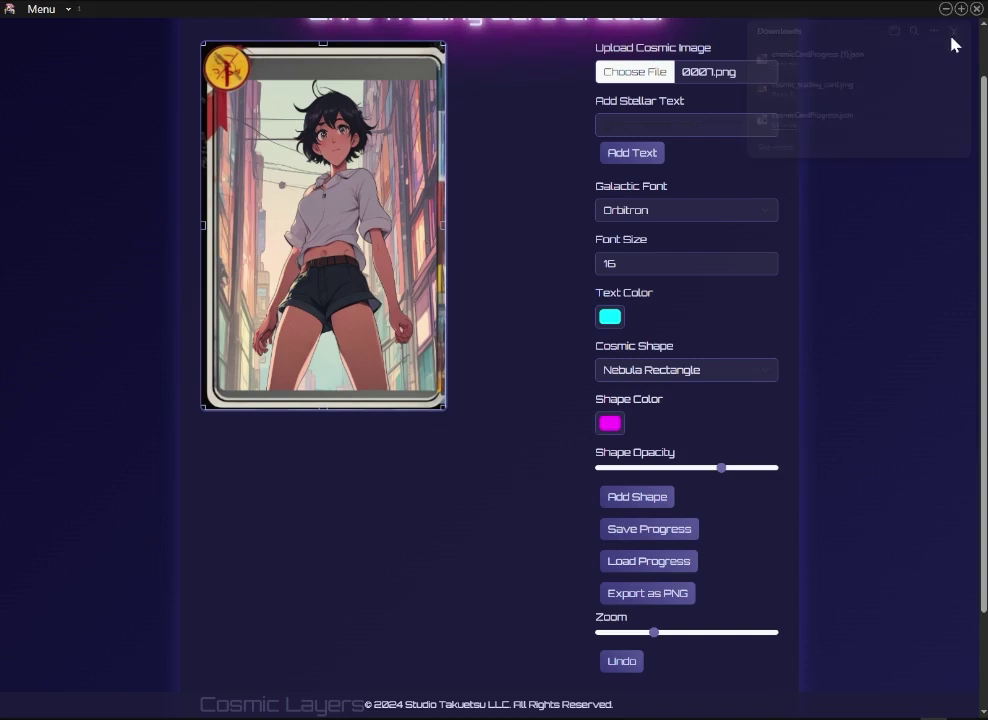
pyautogui.scroll(1, 530, 287)
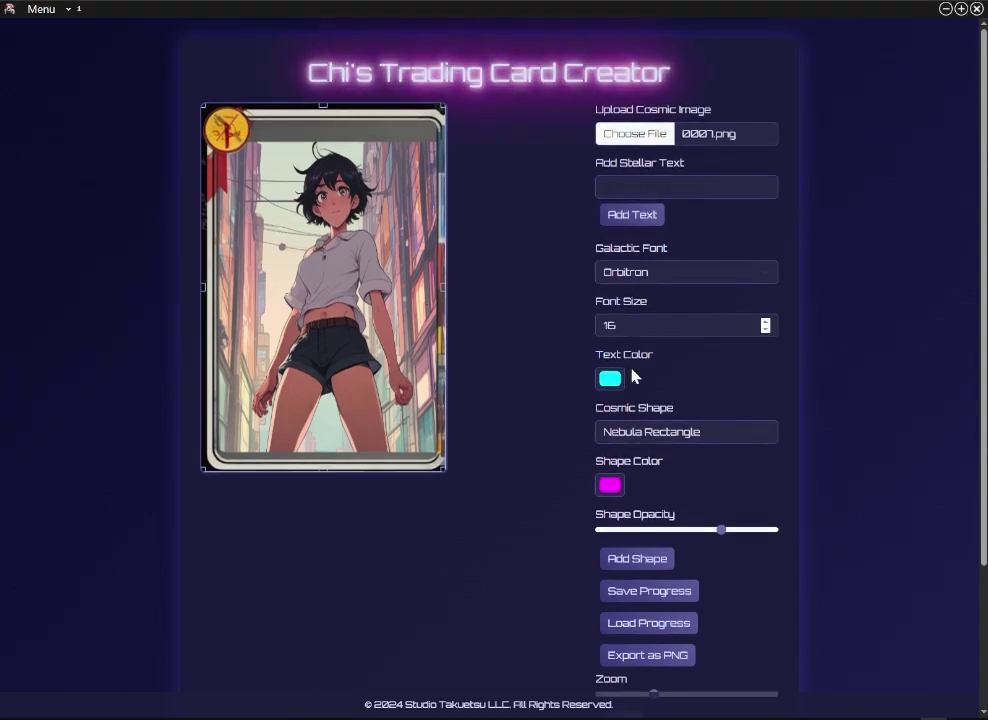
# - Add a bright yellow Lunar Crescent shape at full opacity to the card
pyautogui.click(627, 438)
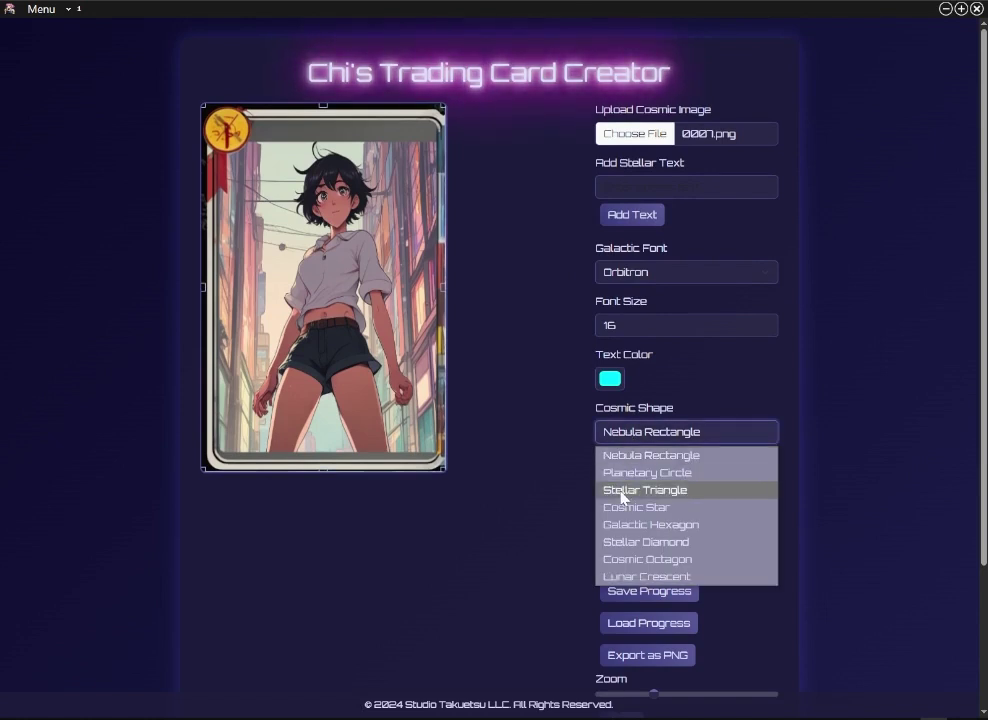
pyautogui.click(615, 578)
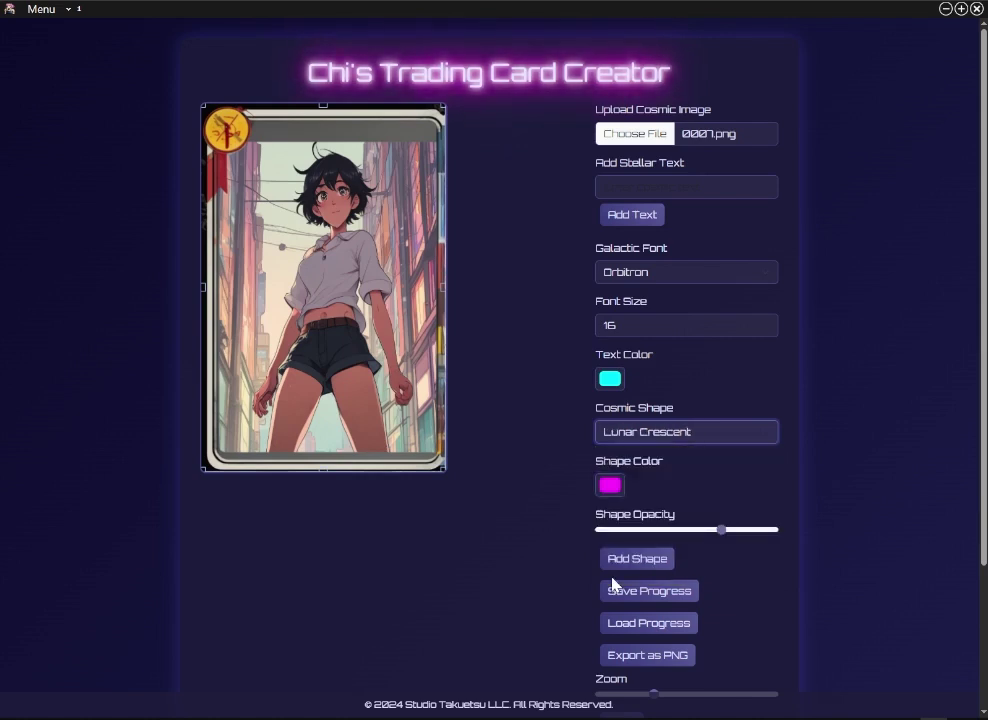
pyautogui.click(606, 489)
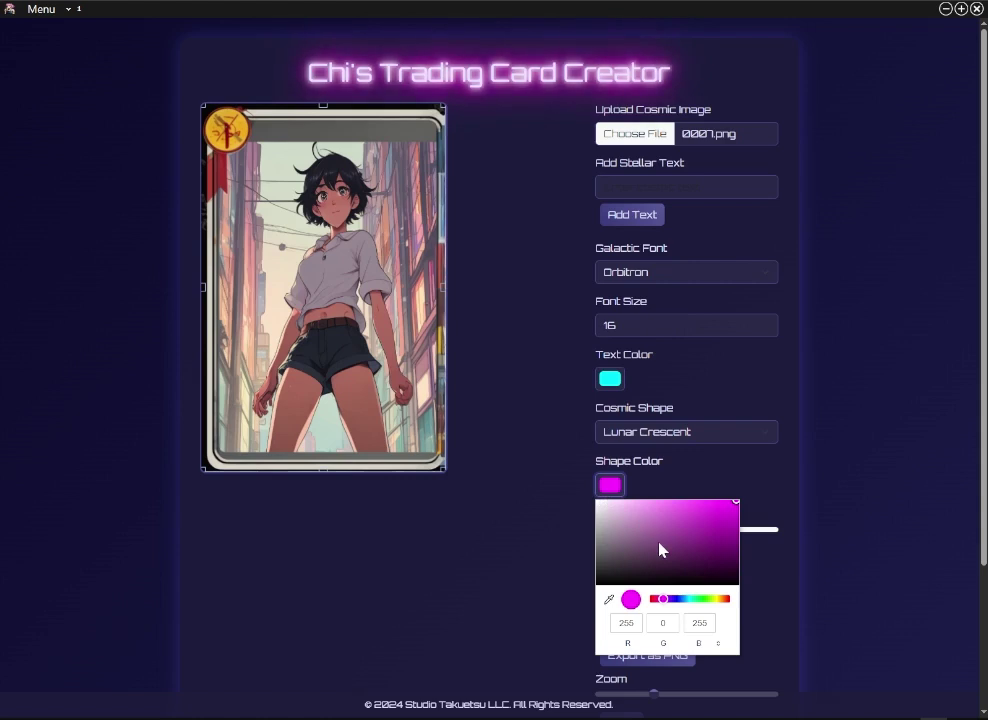
pyautogui.click(717, 599)
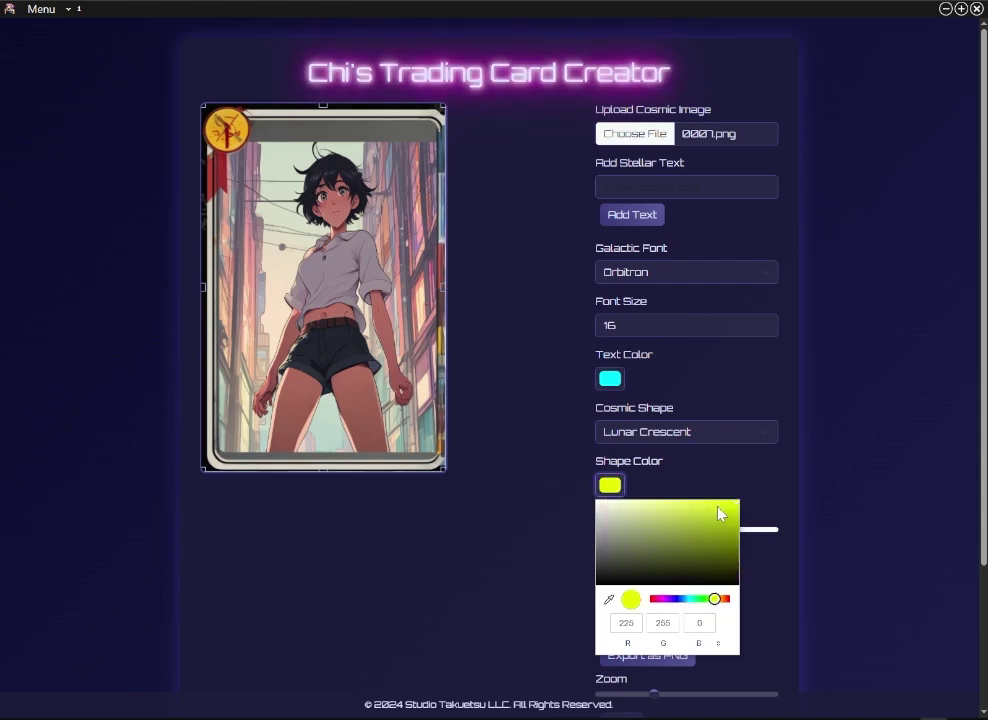
pyautogui.click(717, 507)
pyautogui.click(534, 545)
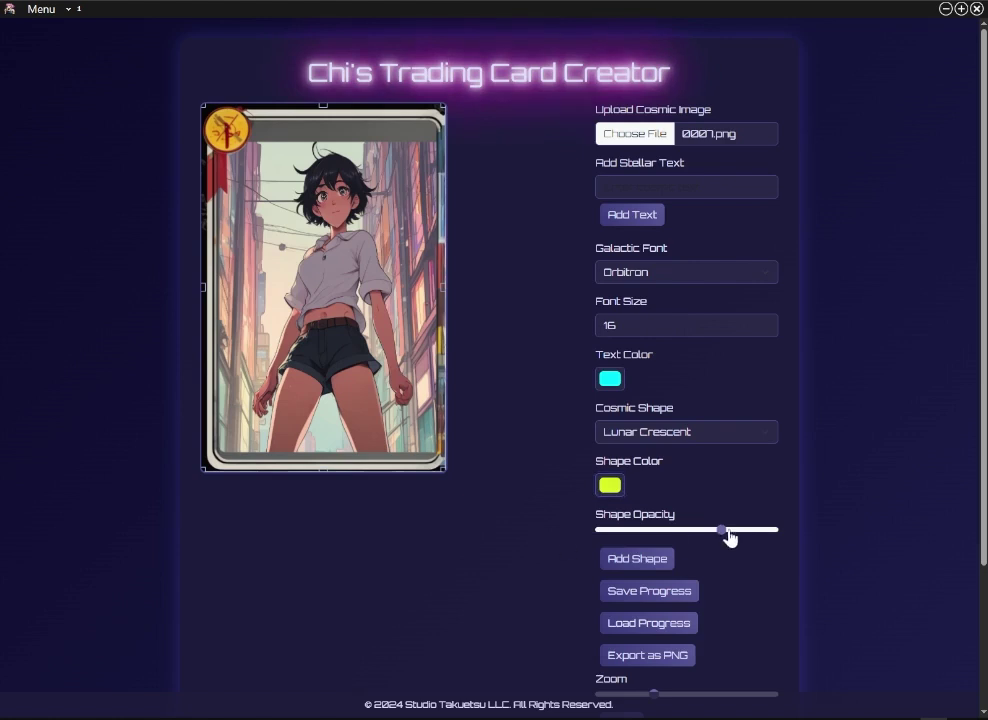
pyautogui.moveTo(721, 533); pyautogui.dragTo(792, 542)
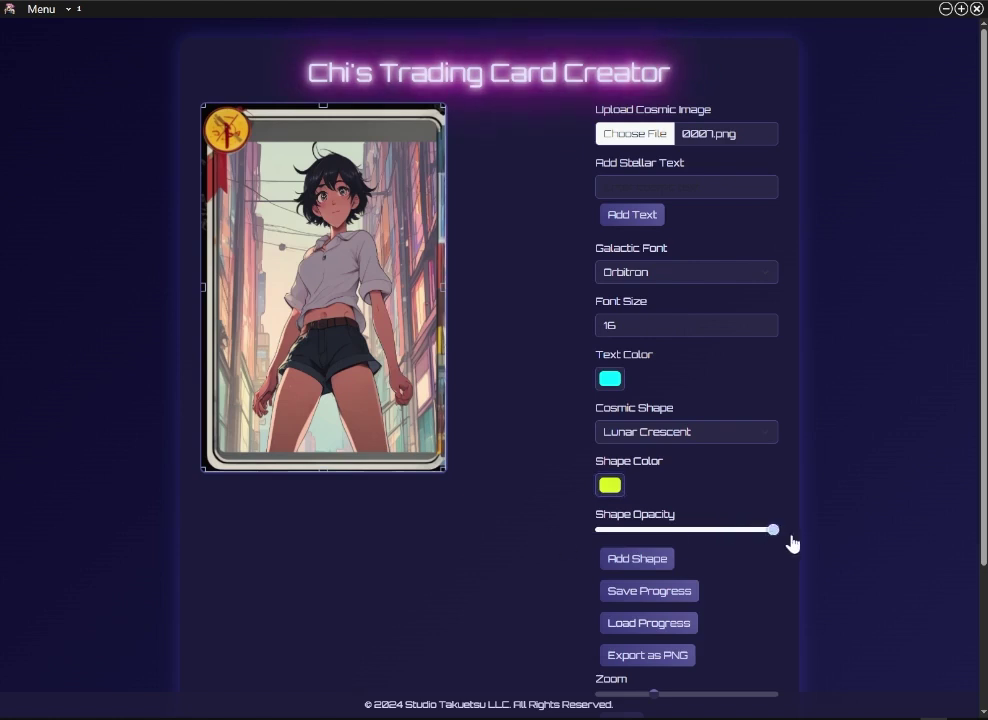
pyautogui.click(653, 563)
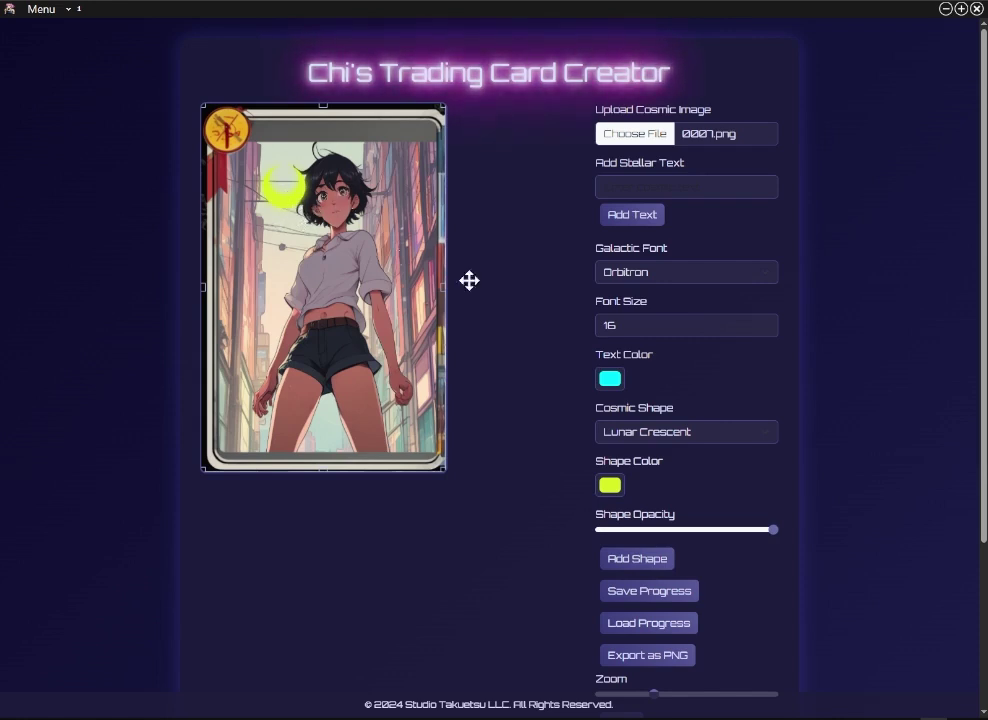
# - Select the crescent's layer and resize it into a small moon at the girl's collar
pyautogui.scroll(-3, 549, 373)
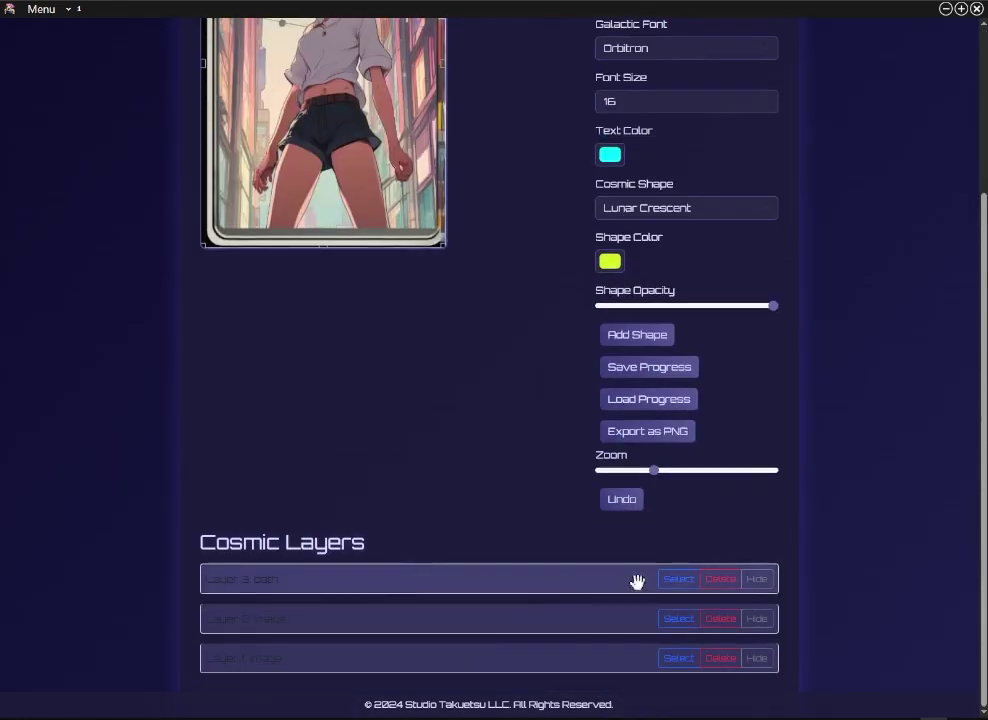
pyautogui.click(678, 580)
pyautogui.scroll(3, 521, 400)
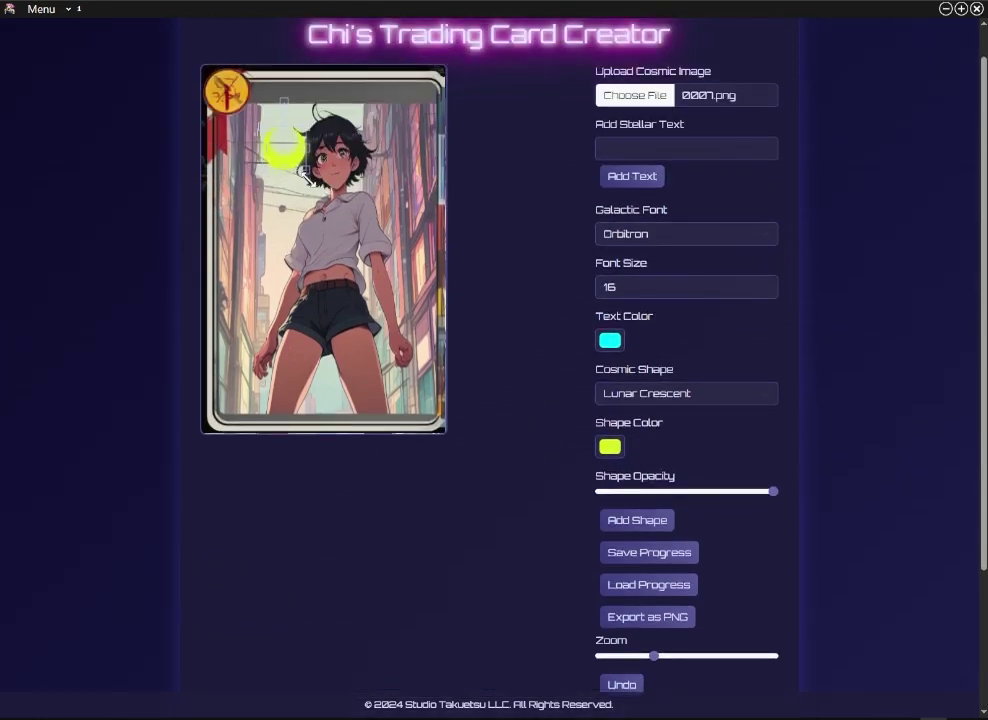
pyautogui.moveTo(326, 183); pyautogui.dragTo(335, 248)
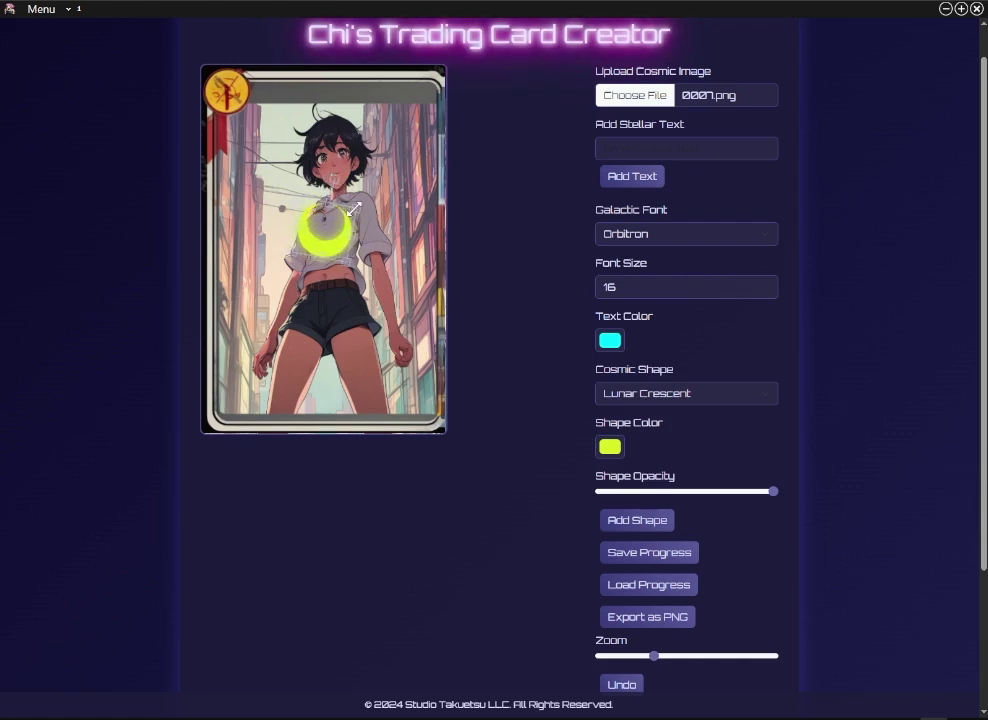
pyautogui.moveTo(344, 210)
pyautogui.mouseDown()
pyautogui.moveTo(320, 234)
pyautogui.moveTo(339, 227)
pyautogui.mouseUp()
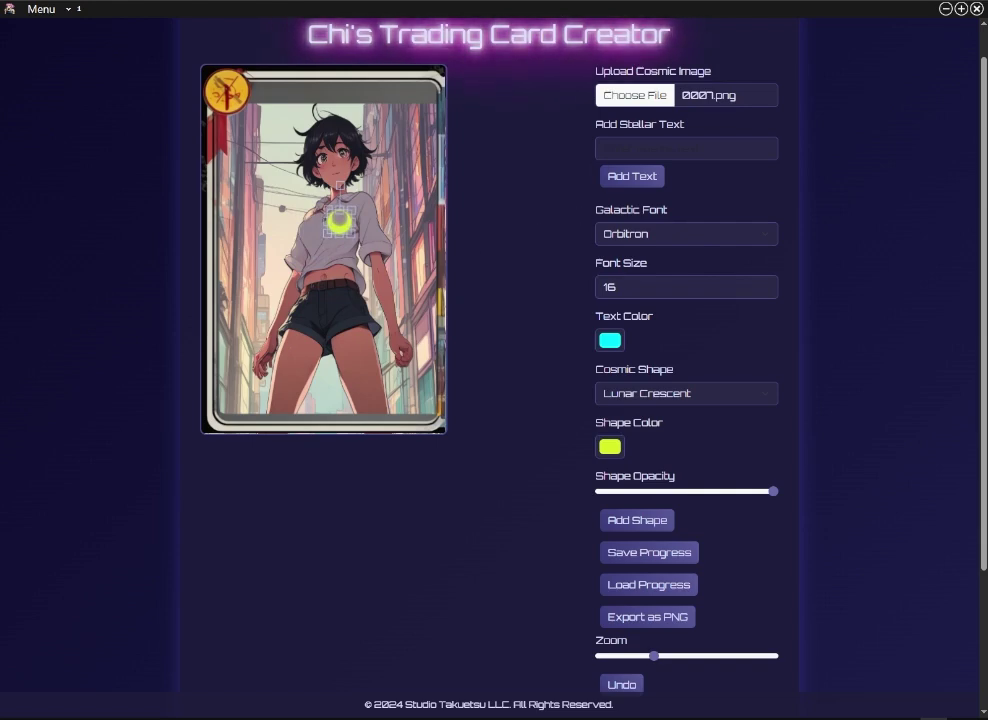
# - Enter 'Hello World!' as the stellar text with a font size of 27
pyautogui.click(686, 148)
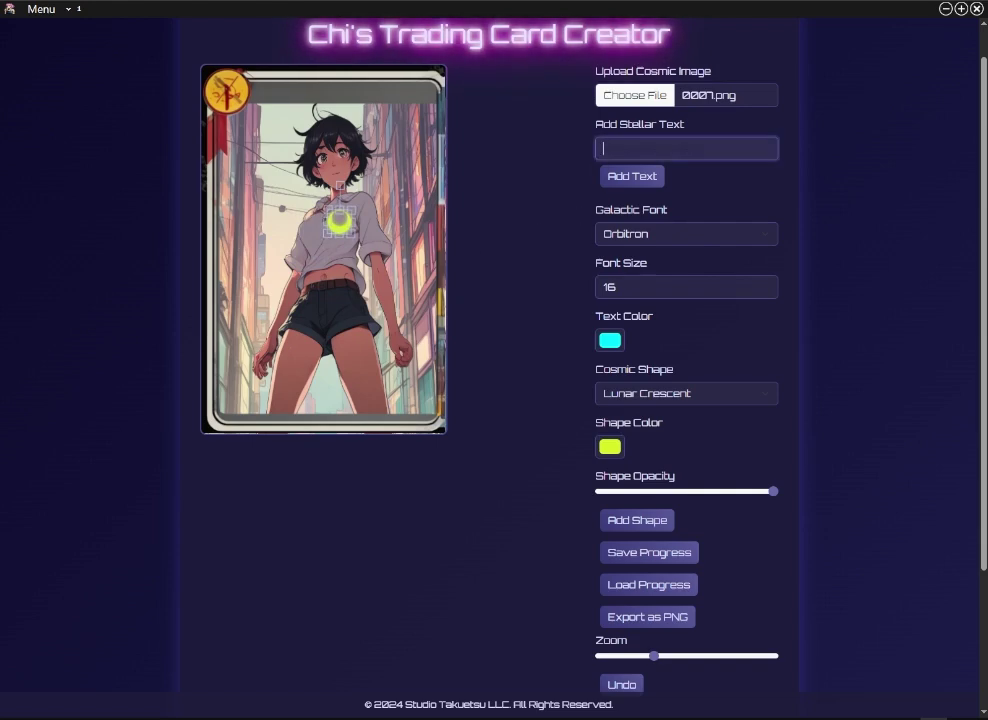
pyautogui.write('1')
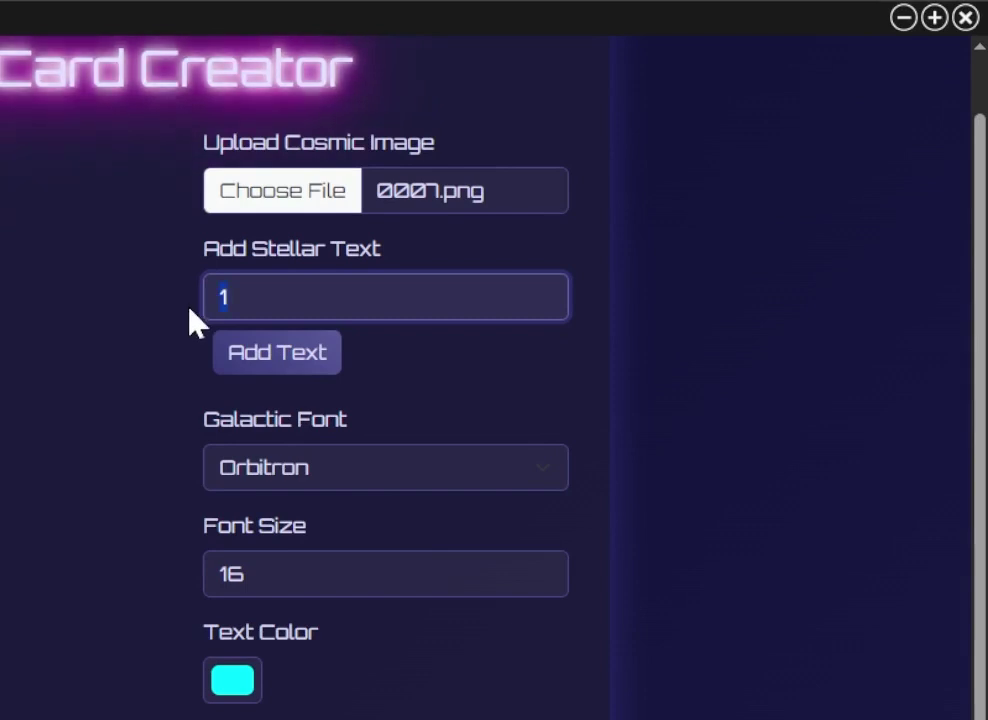
pyautogui.write('Hel')
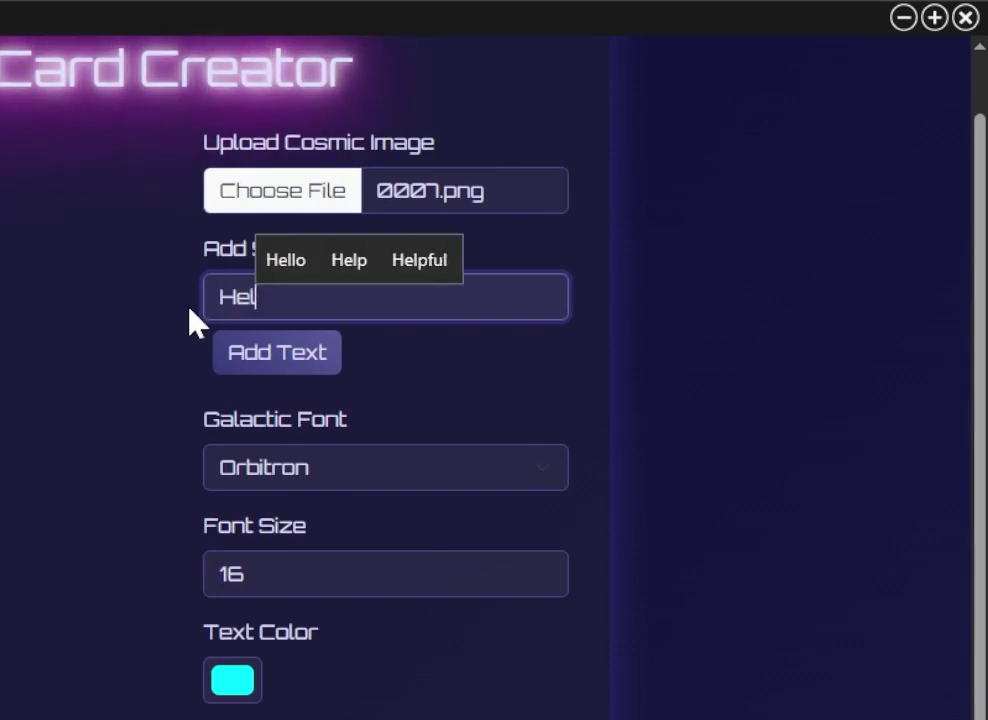
pyautogui.write('lo World!')
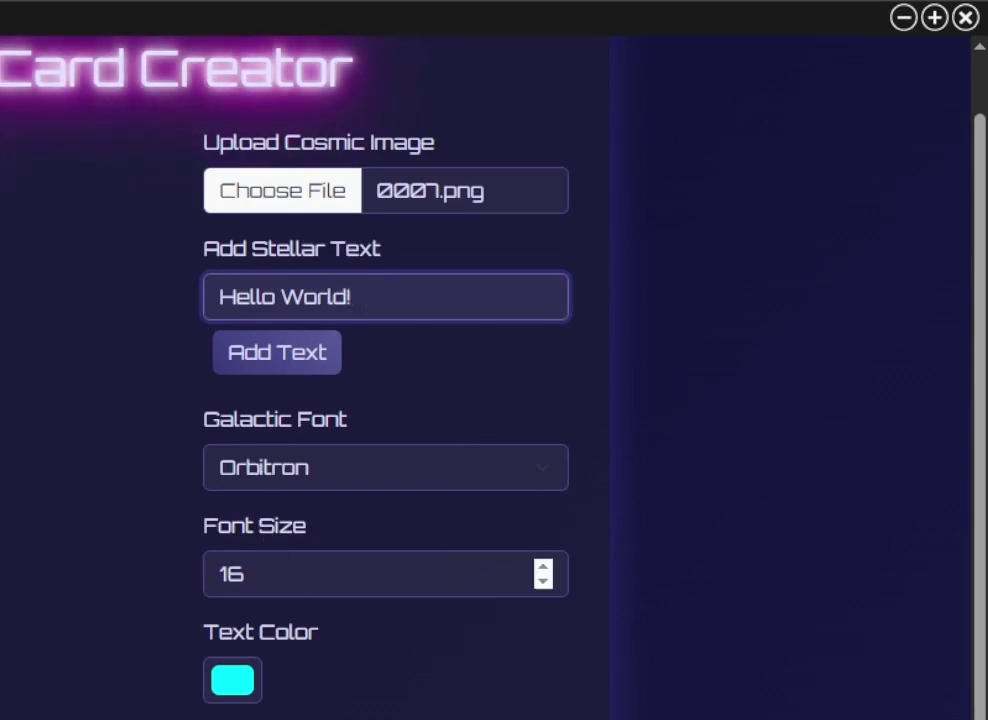
pyautogui.moveTo(544, 572); pyautogui.dragTo(544, 572)
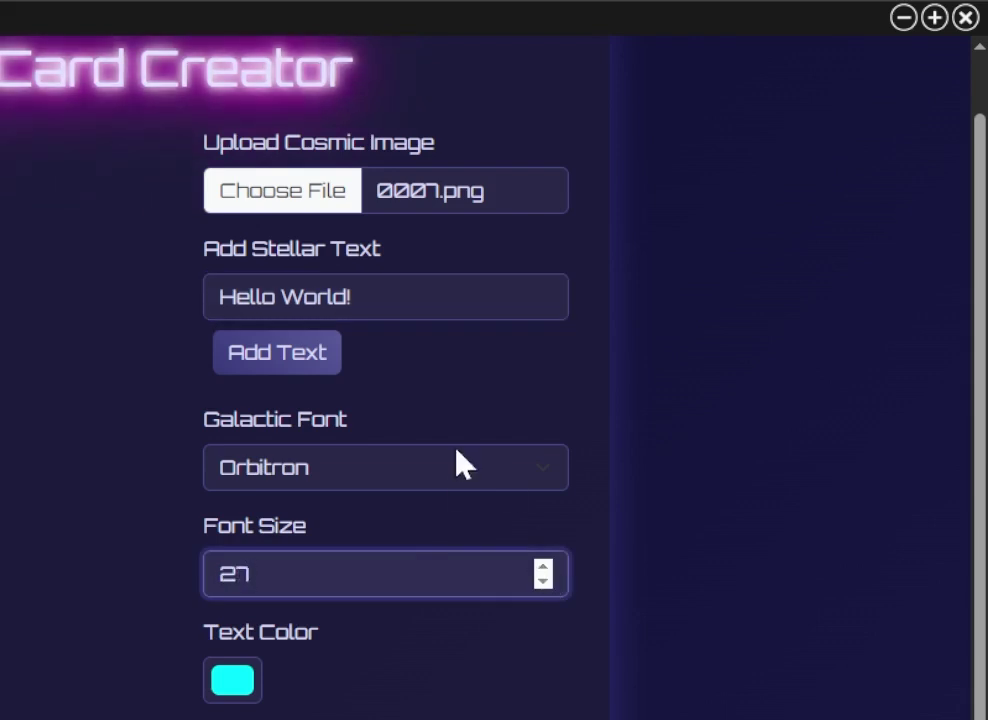
pyautogui.click(452, 476)
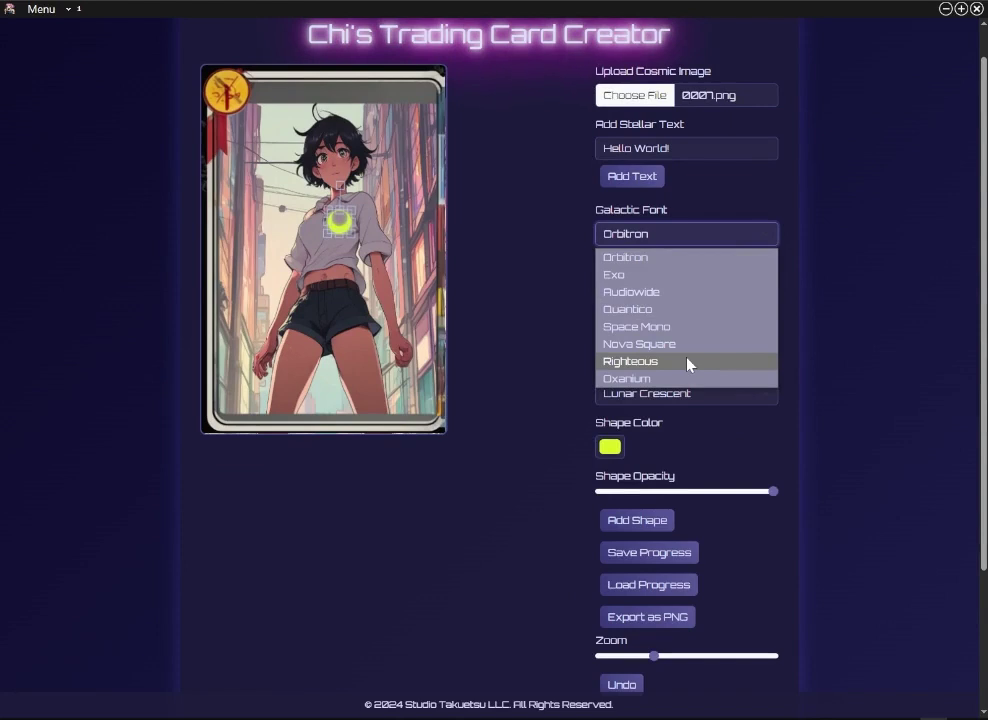
# - Add 'Hello World!' to the card in the Righteous font, coloured hot pink (255, 0, 174)
pyautogui.click(688, 362)
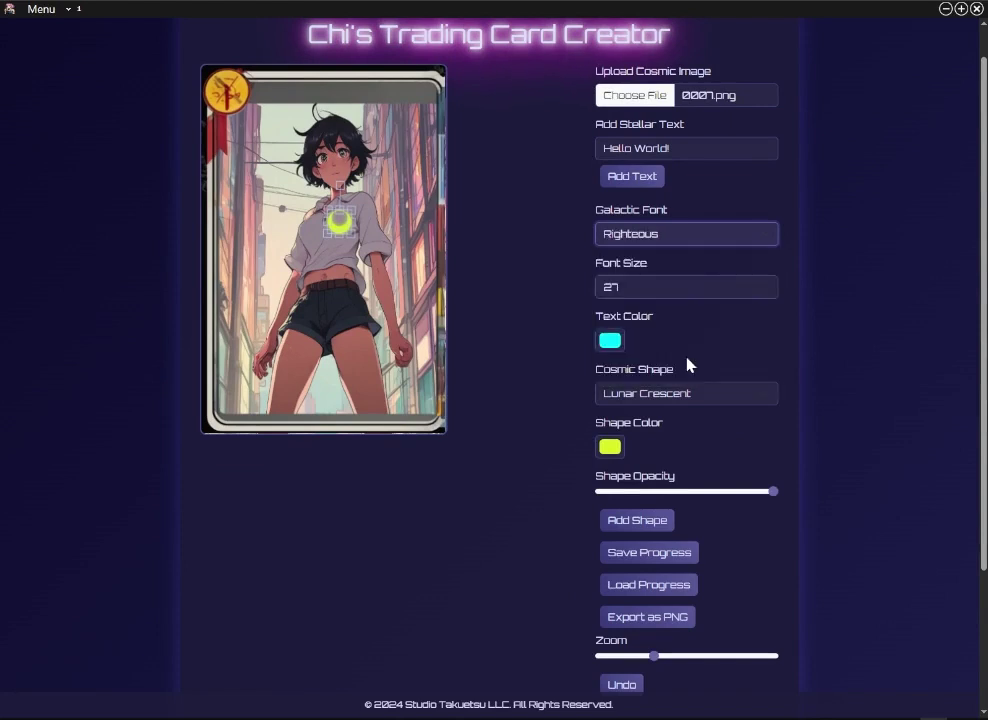
pyautogui.click(611, 340)
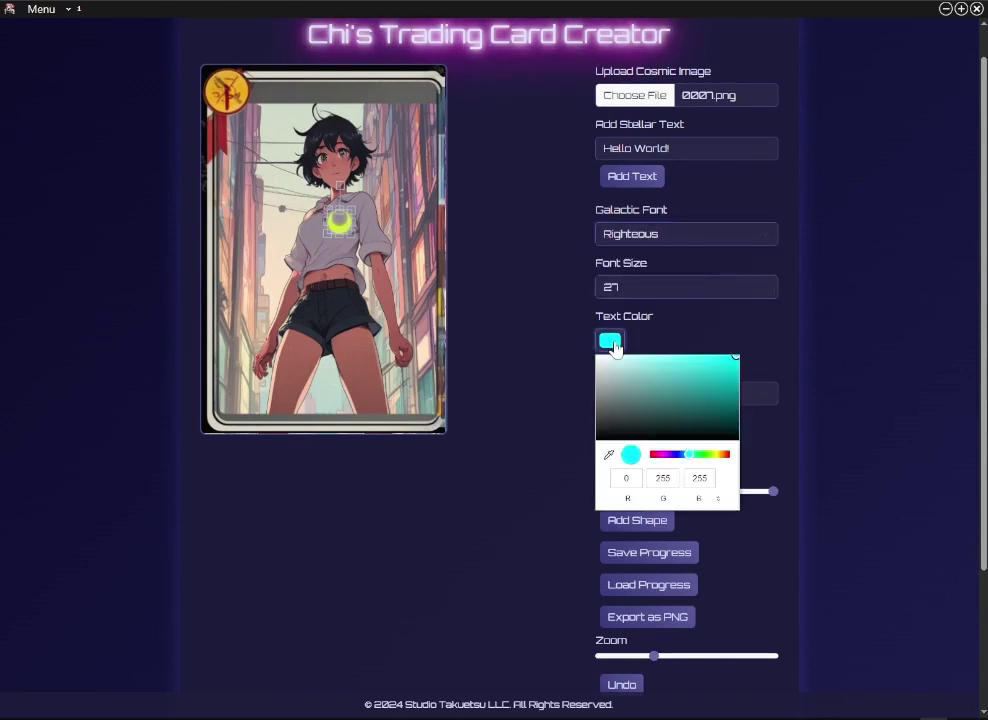
pyautogui.click(666, 457)
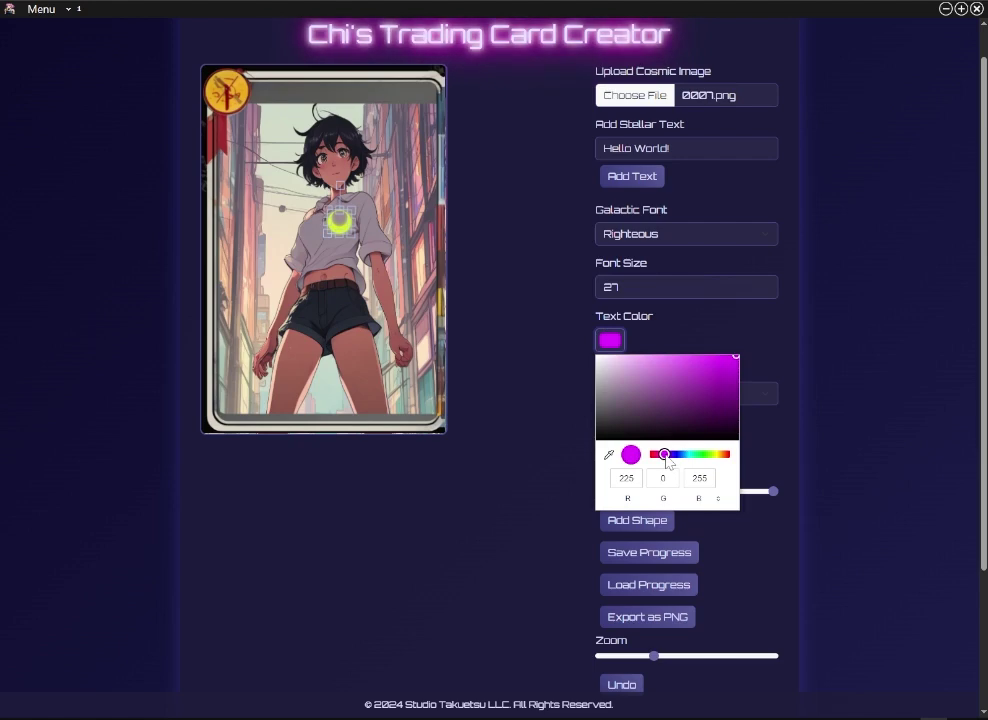
pyautogui.moveTo(665, 455); pyautogui.dragTo(658, 455)
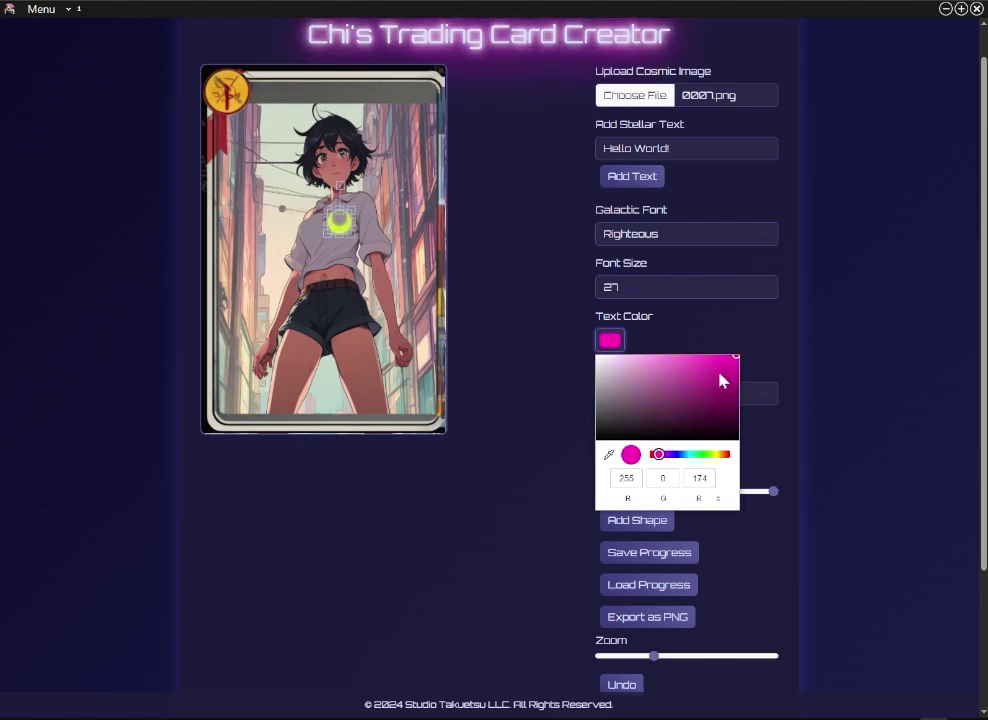
pyautogui.click(516, 370)
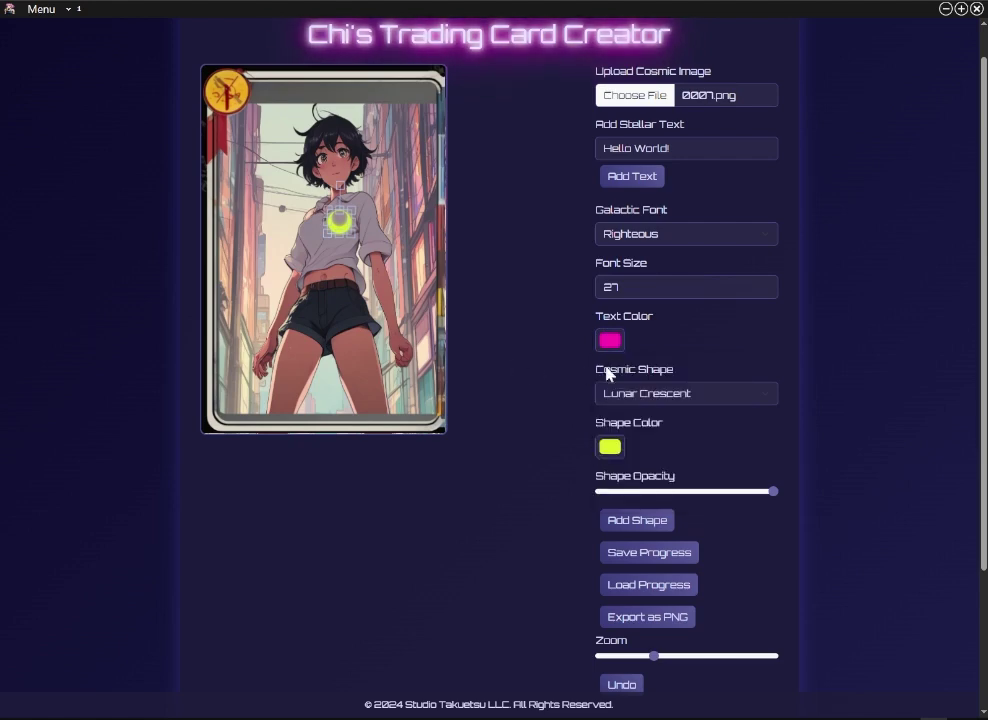
pyautogui.click(624, 186)
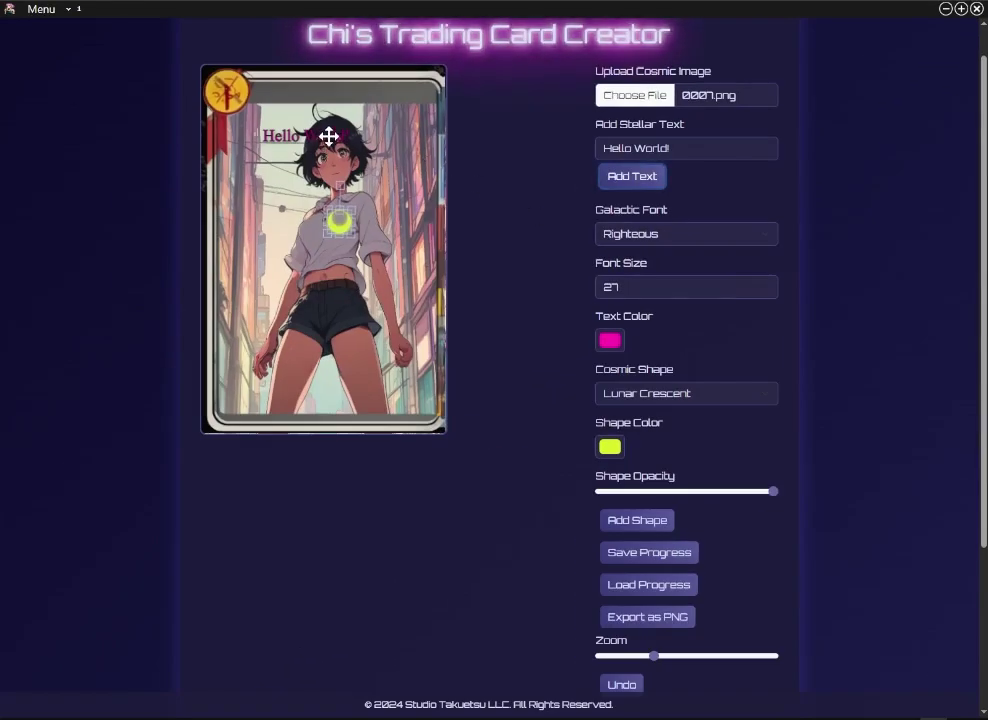
# - Stretch the pink Hello World! caption along the card's bottom and save progress as cosmicCardProgress (2).json
pyautogui.click(329, 136)
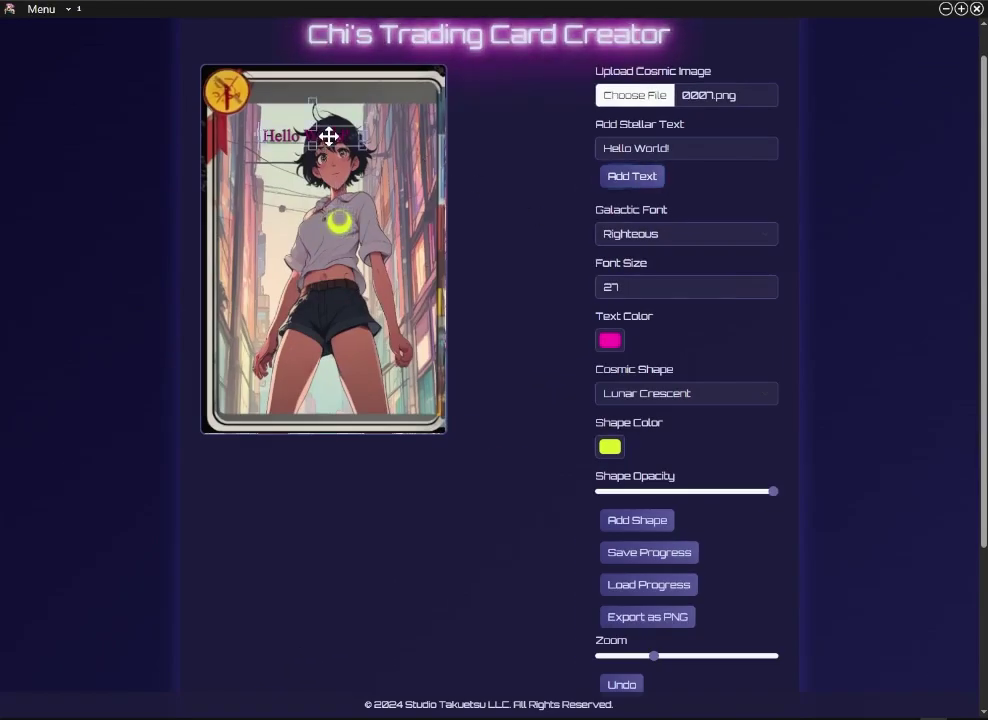
pyautogui.moveTo(364, 148); pyautogui.dragTo(374, 403)
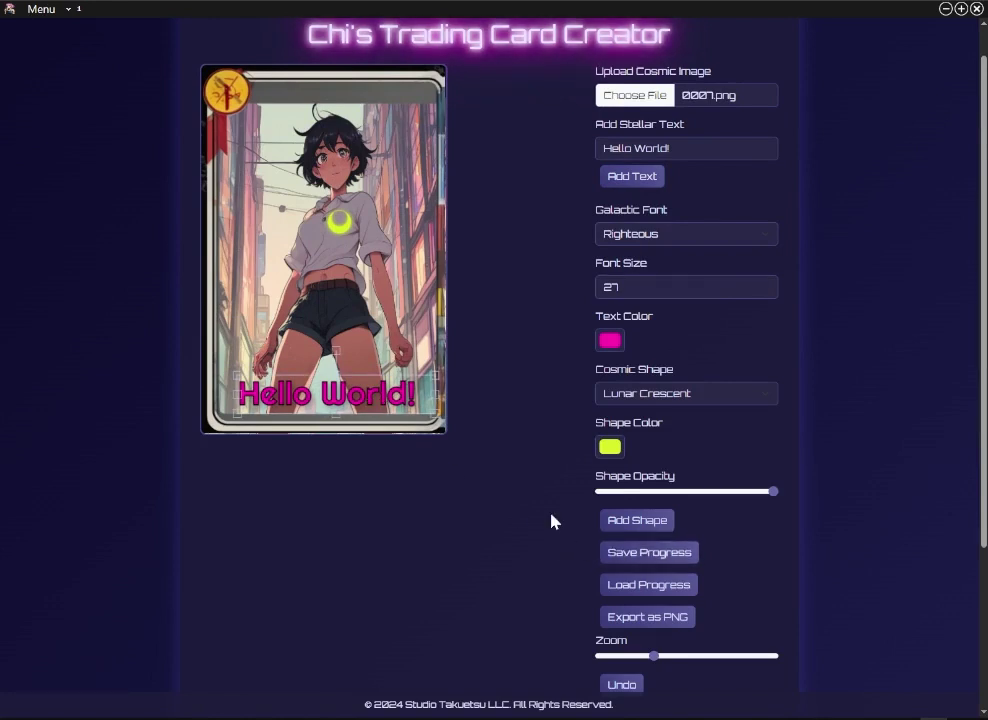
pyautogui.click(609, 561)
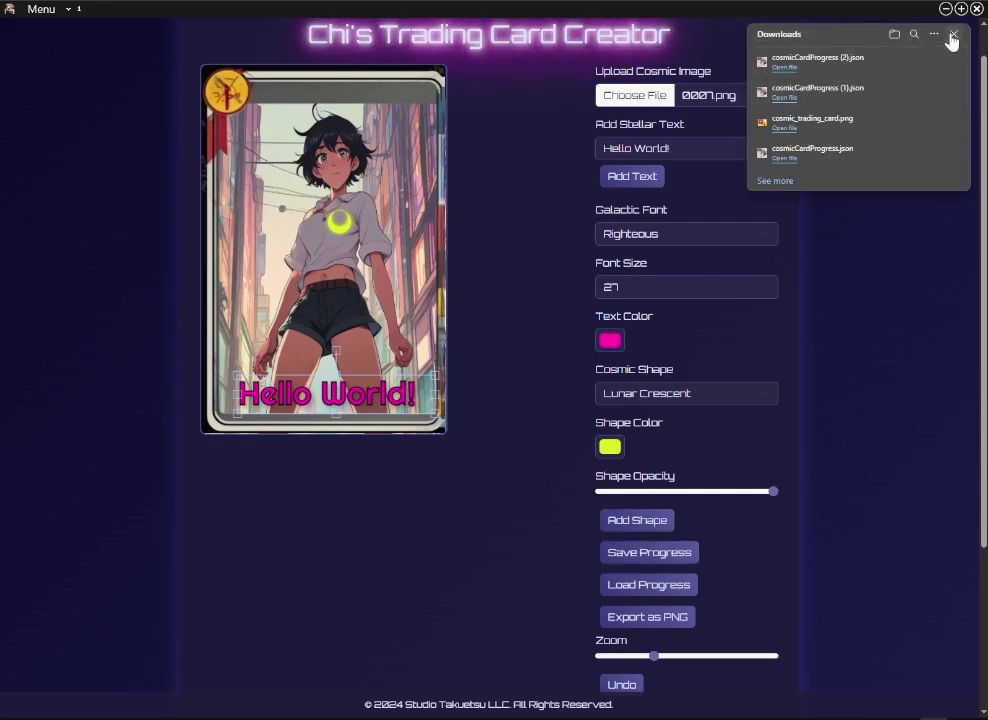
pyautogui.click(951, 36)
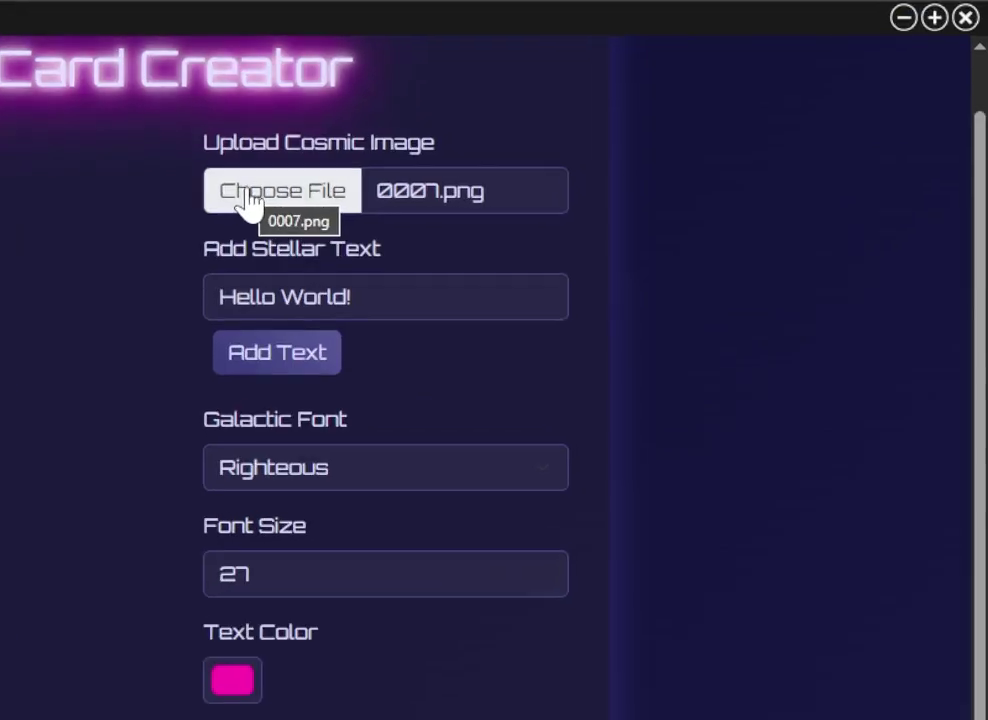
# - Choose the Default logo PNG (Default..._0.png) as the new cosmic image, replacing 0007.png
pyautogui.click(252, 200)
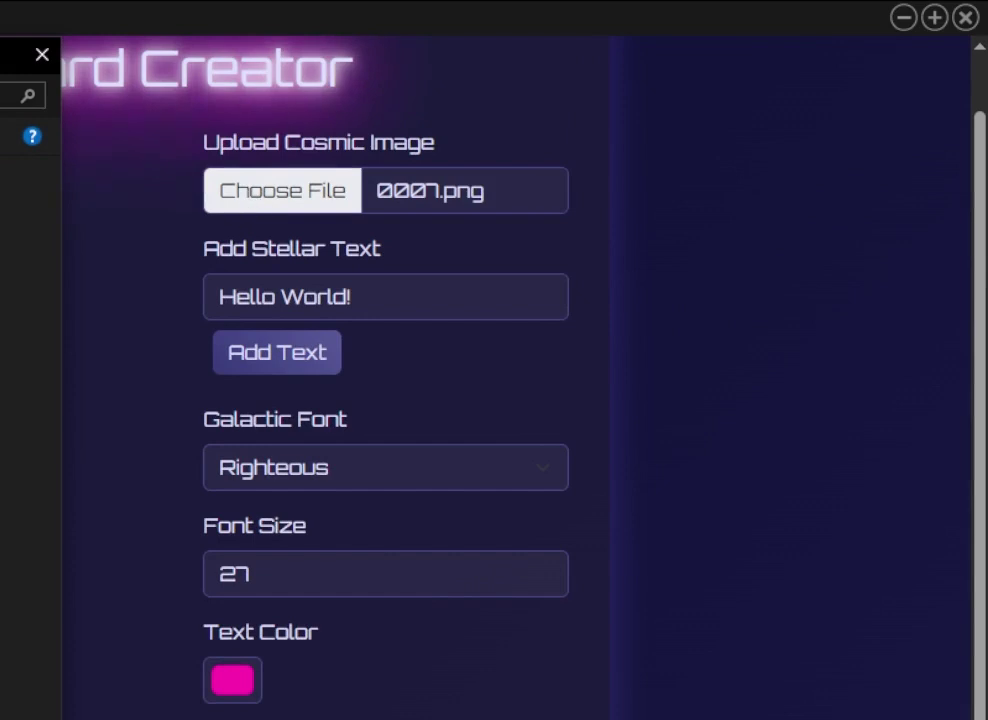
pyautogui.press('Return')
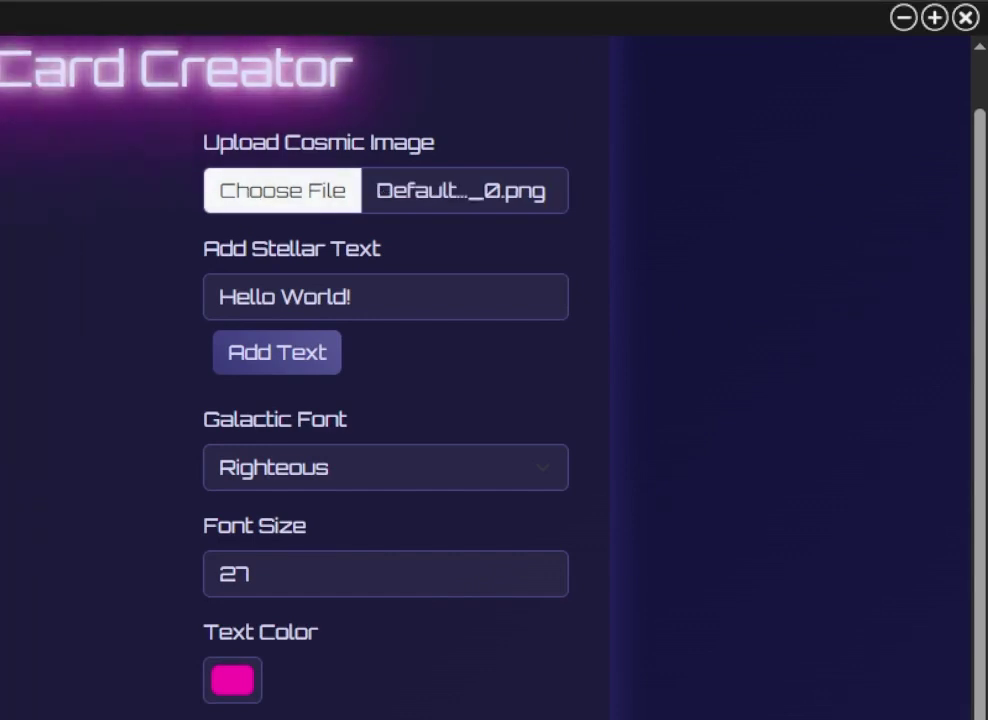